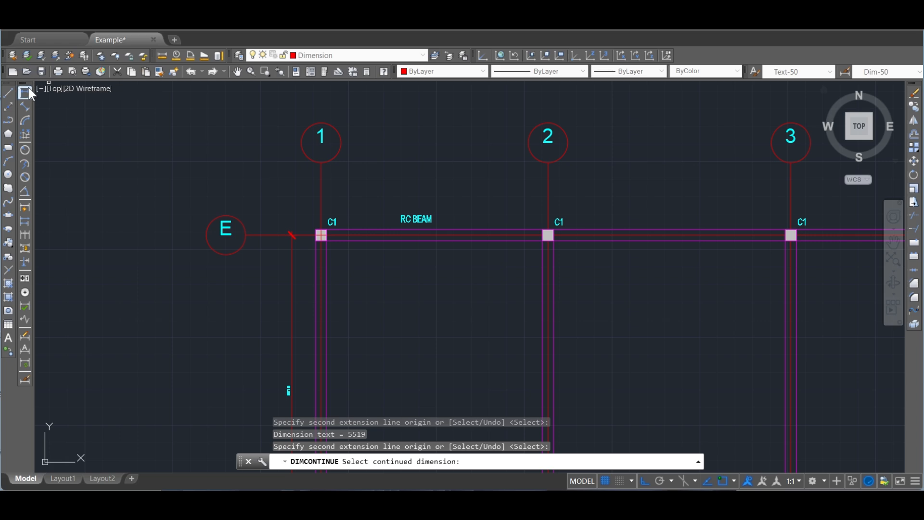
Add a linear dimension between gridlines 1 and 2, above the row E beam
click(321, 194)
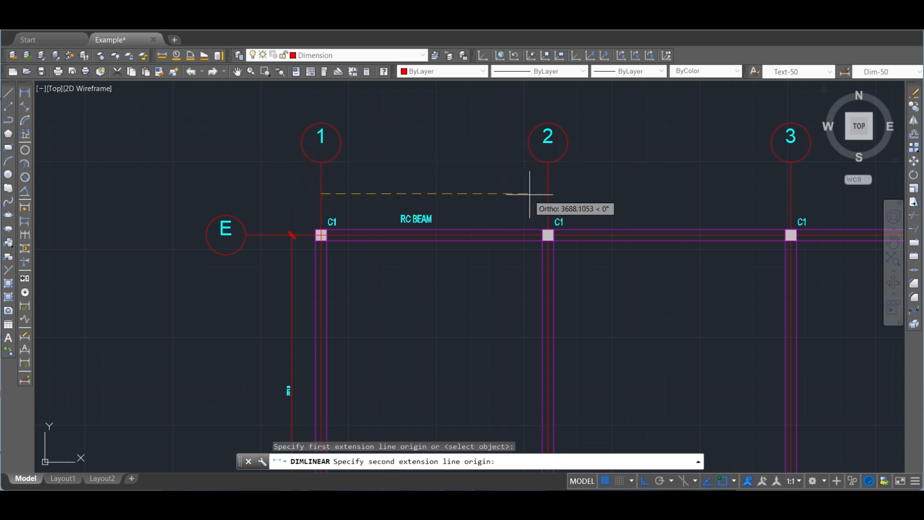
click(548, 196)
click(491, 196)
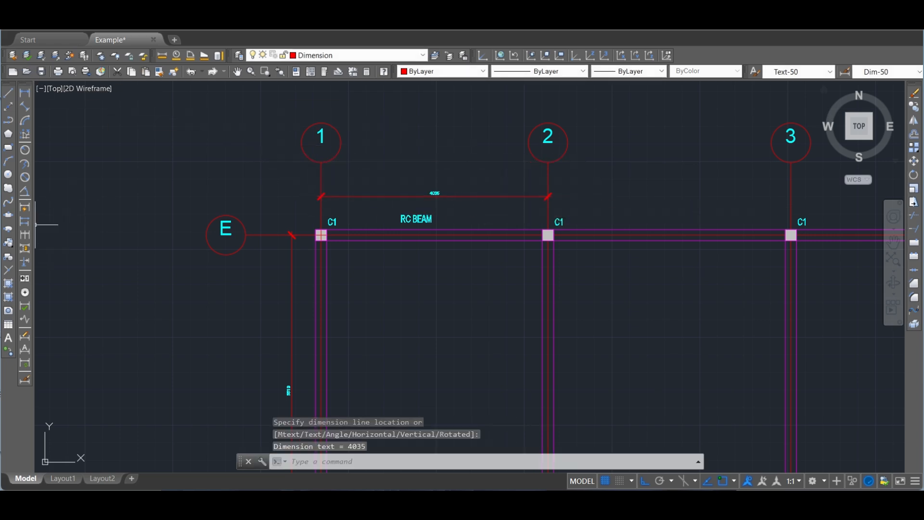
Continue the horizontal dimension chain along row E from gridline 2 to gridlines 3 and 4
click(25, 234)
middle_drag(725, 198, 252, 196)
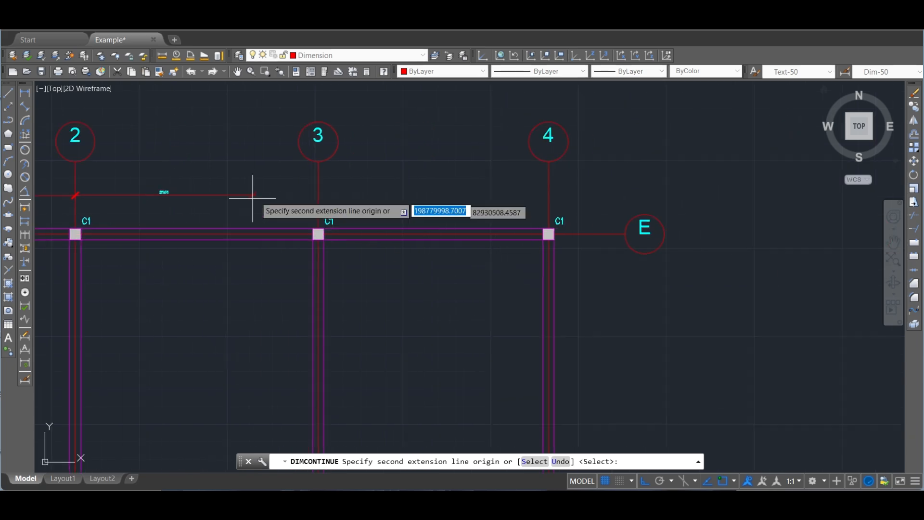
click(317, 204)
click(549, 207)
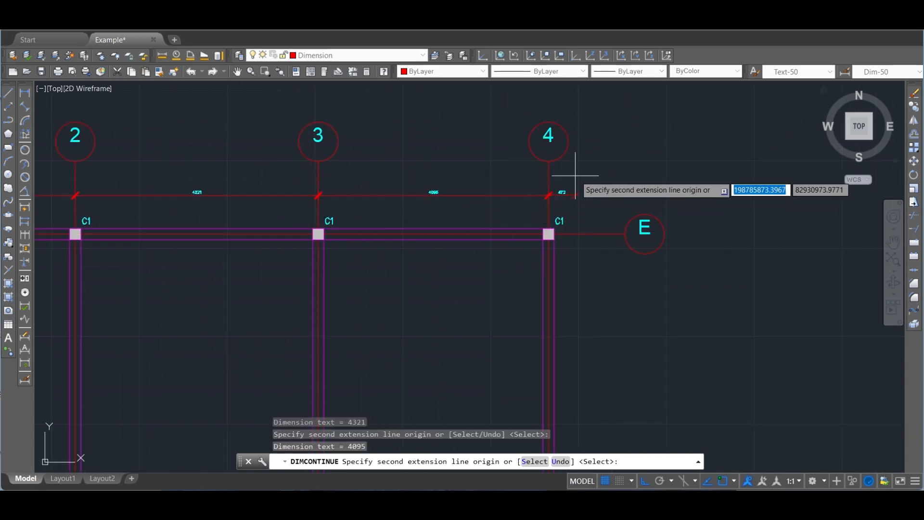
key(Return)
Add a vertical linear dimension between gridlines A and B, just east of gridline 4
scroll(573, 190, down, 5)
middle_drag(272, 299, 165, 122)
click(25, 92)
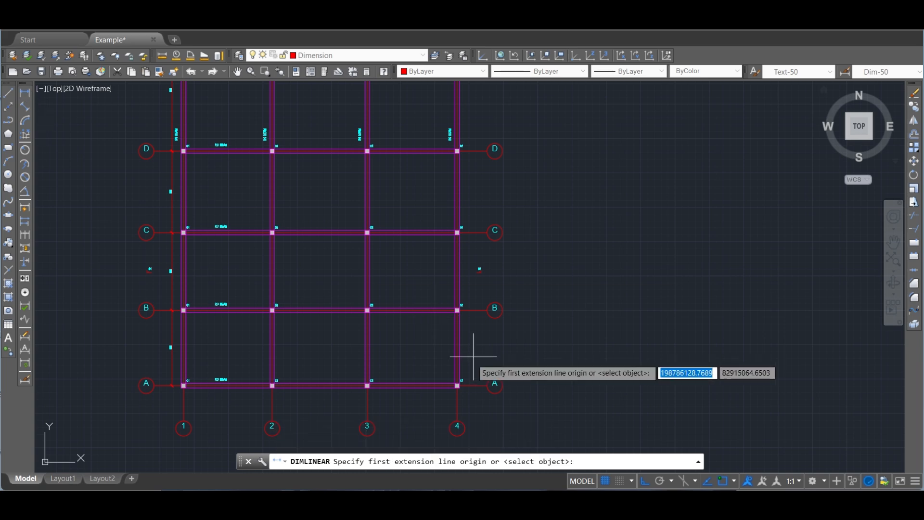
scroll(481, 366, up, 4)
click(503, 387)
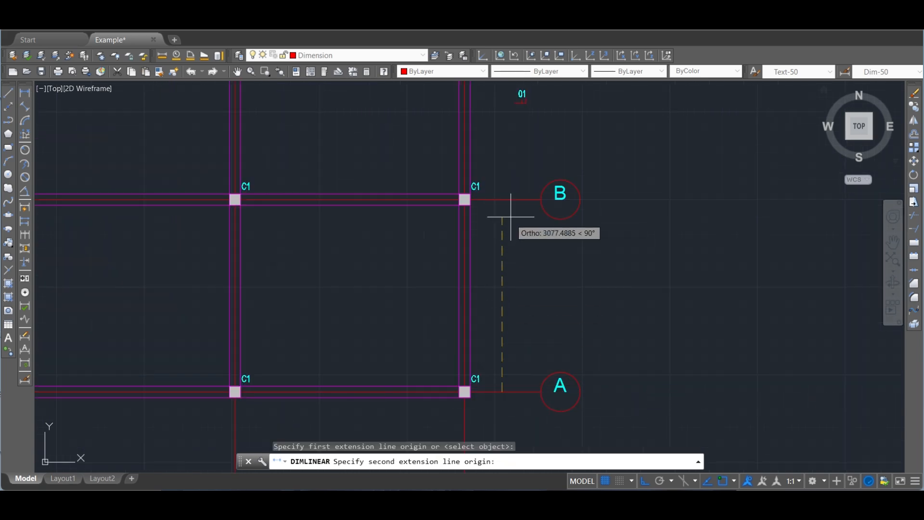
click(500, 200)
click(503, 200)
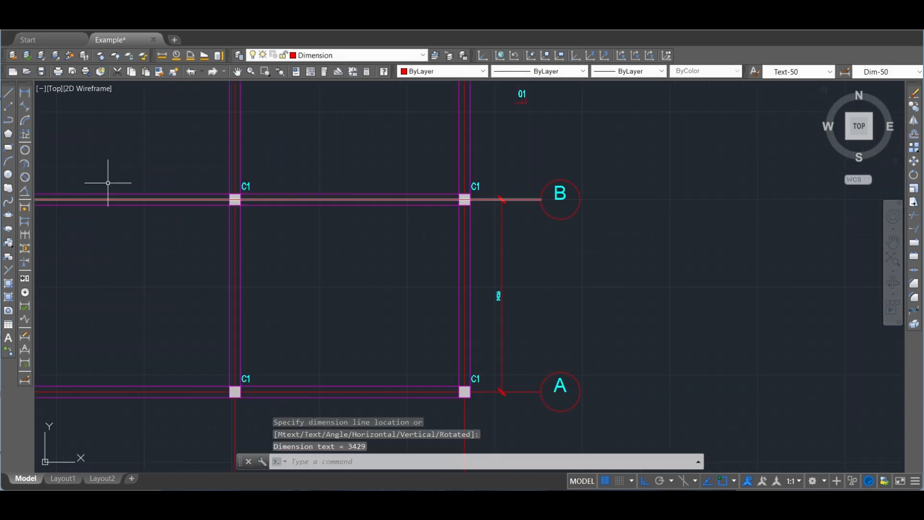
Continue the vertical dimension chain east of gridline 4 from B to gridlines C, D and E
click(25, 234)
scroll(491, 245, down, 6)
middle_drag(485, 235, 483, 313)
scroll(491, 289, up, 4)
click(506, 236)
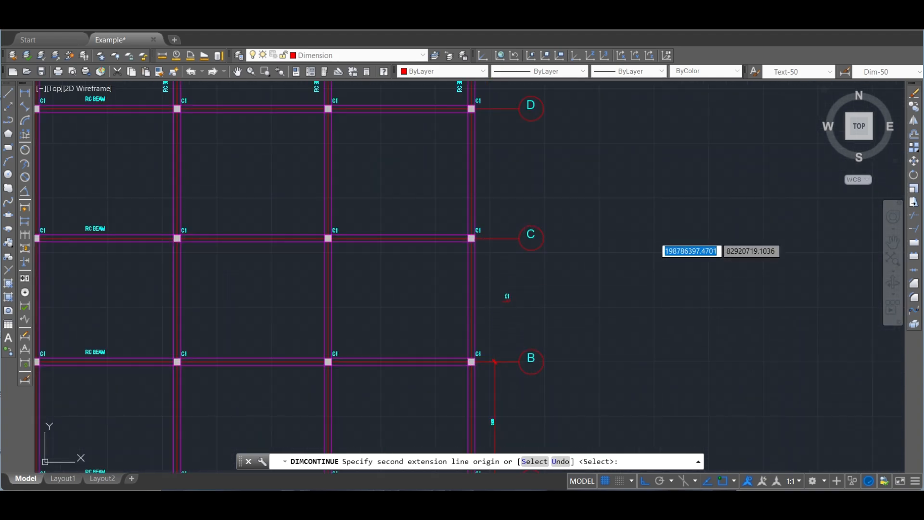
middle_drag(504, 185, 483, 304)
scroll(483, 303, up, 2)
click(489, 185)
middle_drag(474, 162, 450, 264)
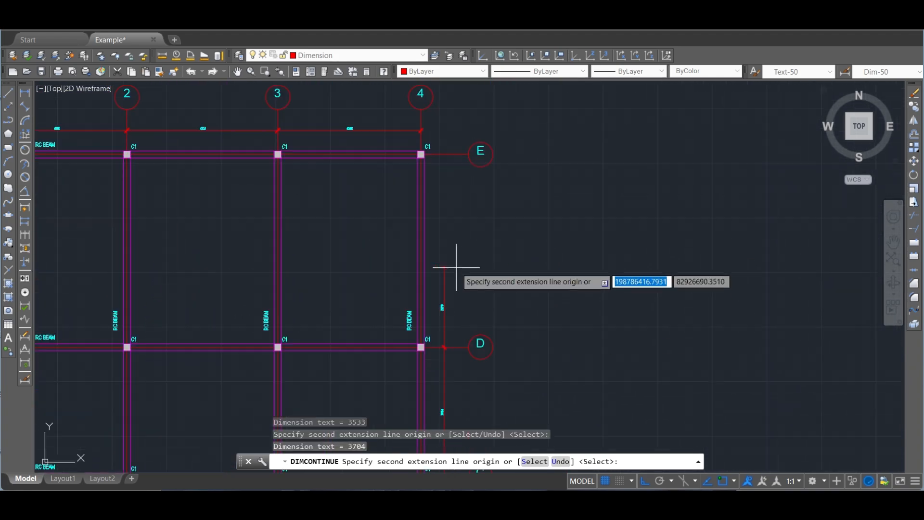
scroll(464, 223, down, 2)
click(448, 243)
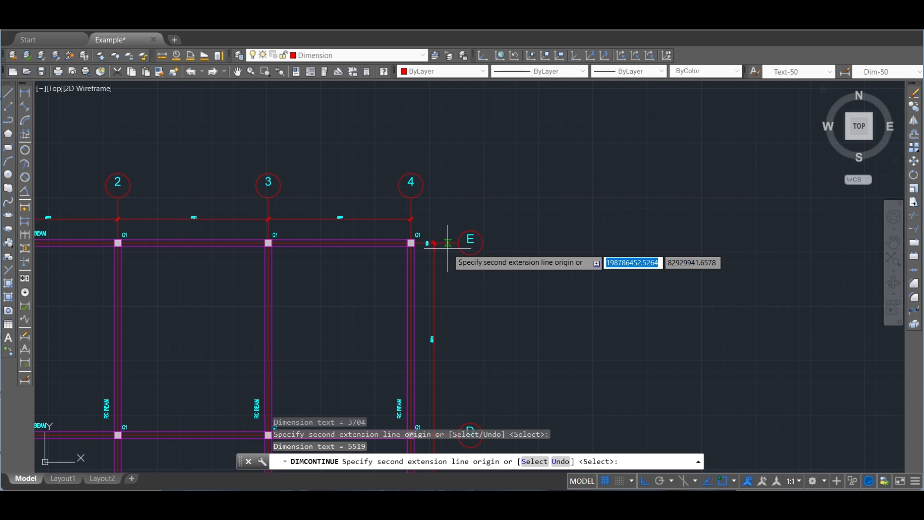
key(Return)
scroll(481, 231, down, 5)
key(Escape)
middle_drag(503, 246, 592, 236)
scroll(586, 237, up, 4)
scroll(377, 203, up, 2)
scroll(418, 166, down, 4)
middle_drag(438, 302, 460, 315)
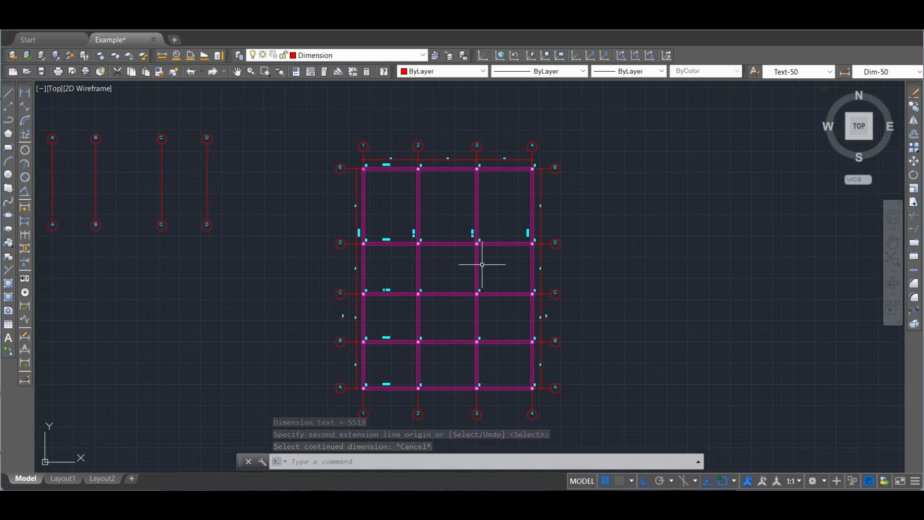
Launch the StructCAD add-in and open the reinforcement settings for slabs
click(364, 457)
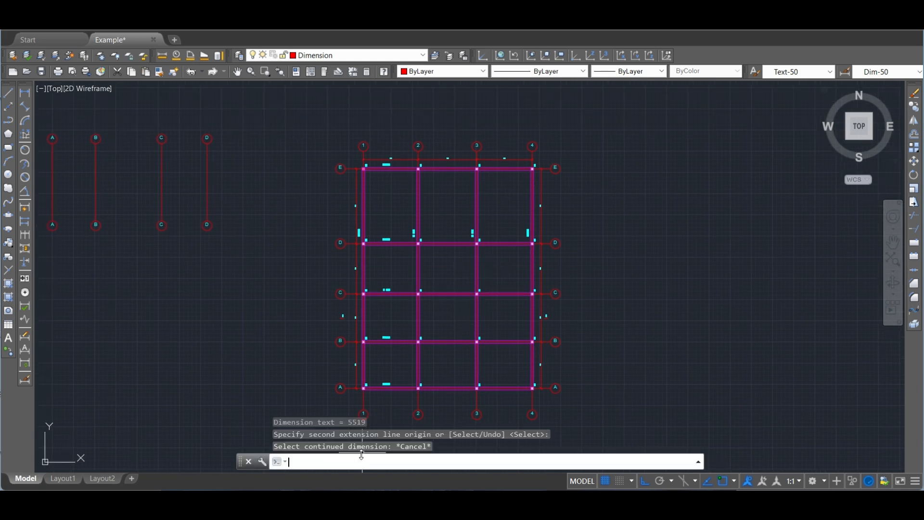
text(str)
key(Return)
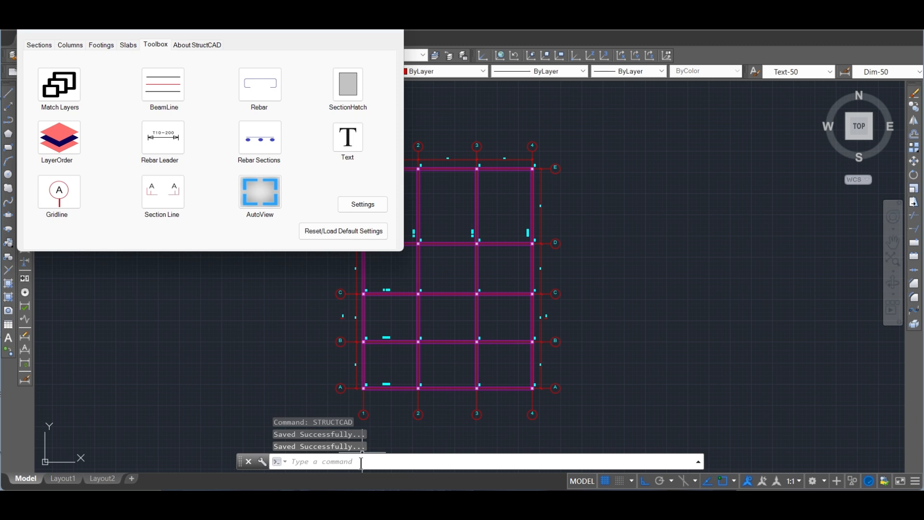
drag(218, 35, 342, 170)
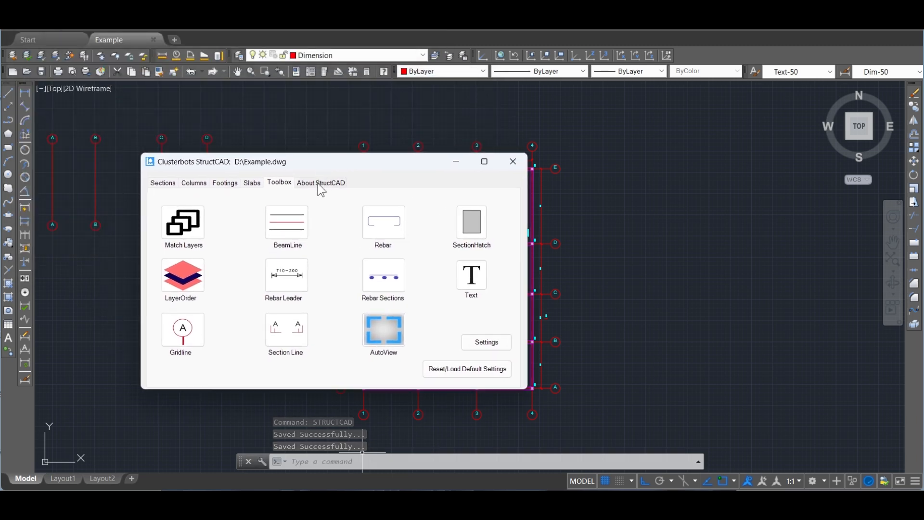
click(251, 183)
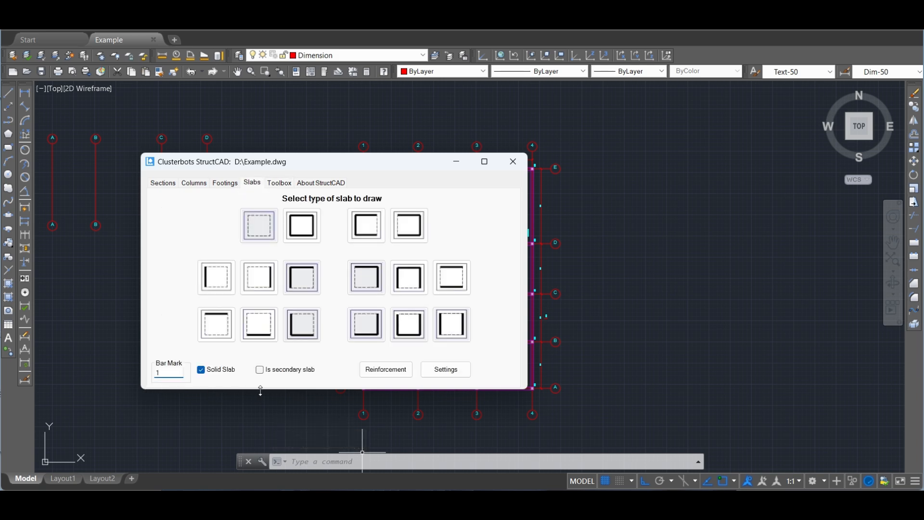
click(395, 372)
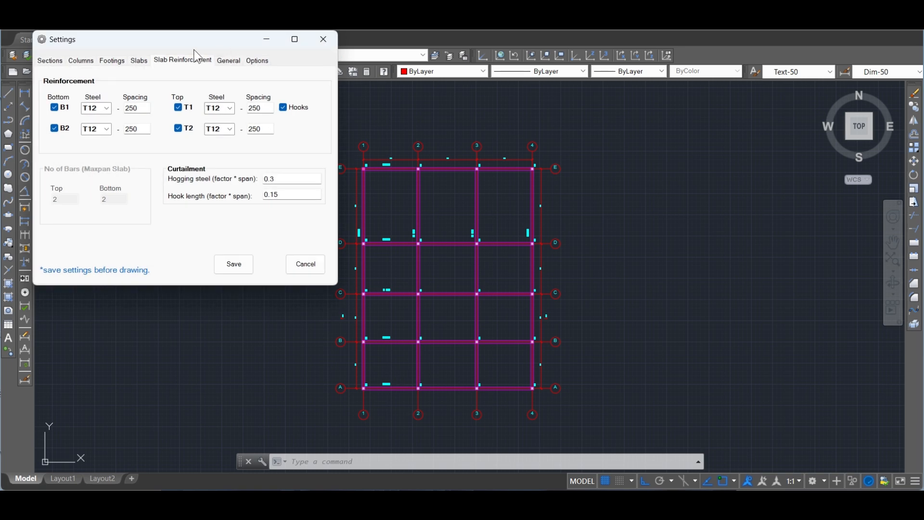
drag(189, 44, 336, 170)
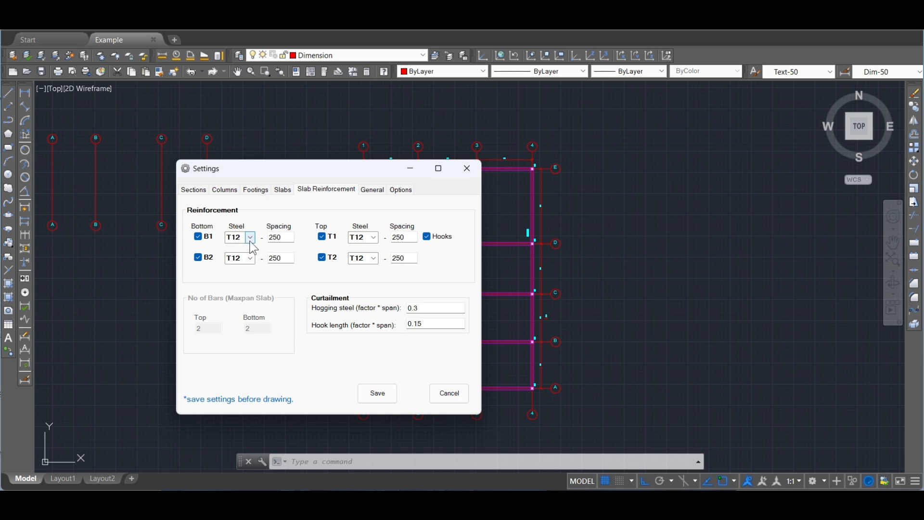
Try a spacing of 200 for the T1 and T2 top slab reinforcement
drag(283, 260, 260, 239)
drag(408, 237, 392, 237)
text(200)
double_click(403, 258)
text(200)
Set the slab thickness to 175 and the label to "175 mm Thick RC Solid Slab", then save and close the settings
click(284, 188)
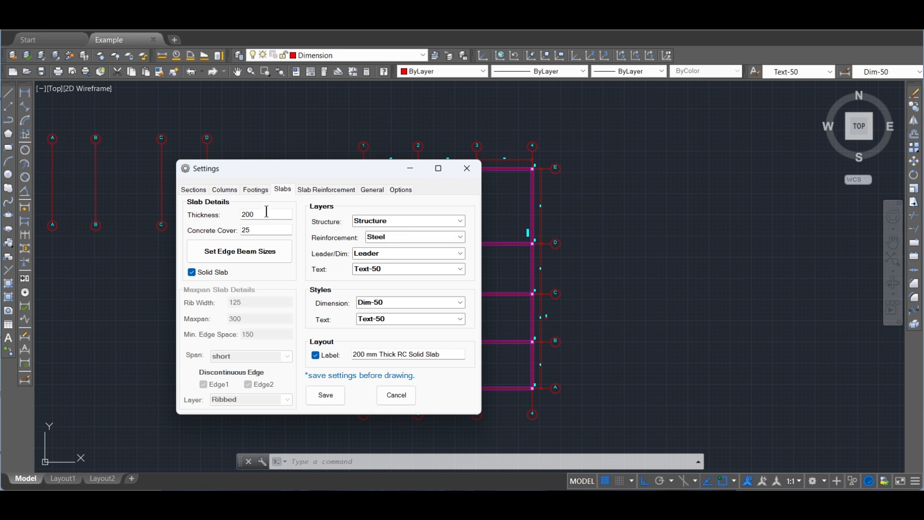
drag(267, 212, 230, 213)
click(264, 231)
double_click(360, 354)
click(326, 396)
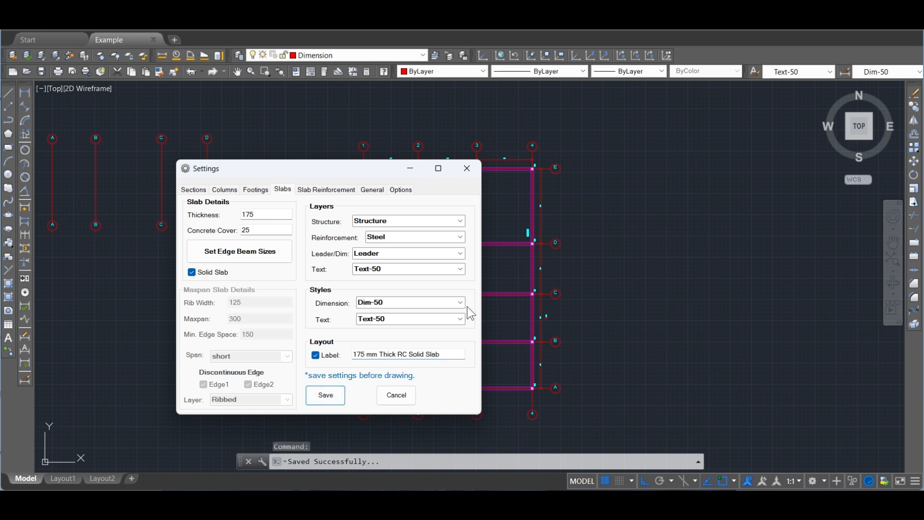
click(402, 393)
Draw the slab type with thick top and left edges in the panel between gridlines 1-2 and D-E
drag(392, 163, 268, 162)
click(475, 193)
scroll(439, 210, up, 2)
middle_drag(438, 211, 439, 161)
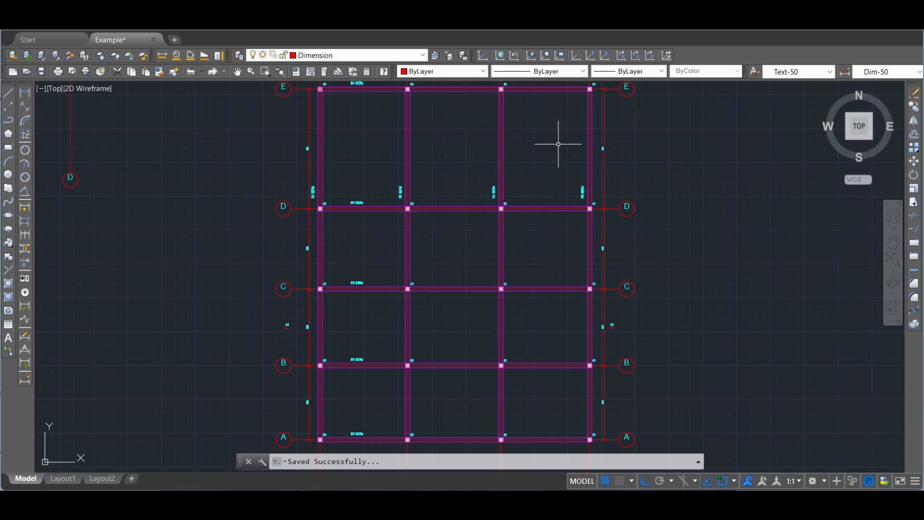
mouse_move(622, 486)
click(660, 445)
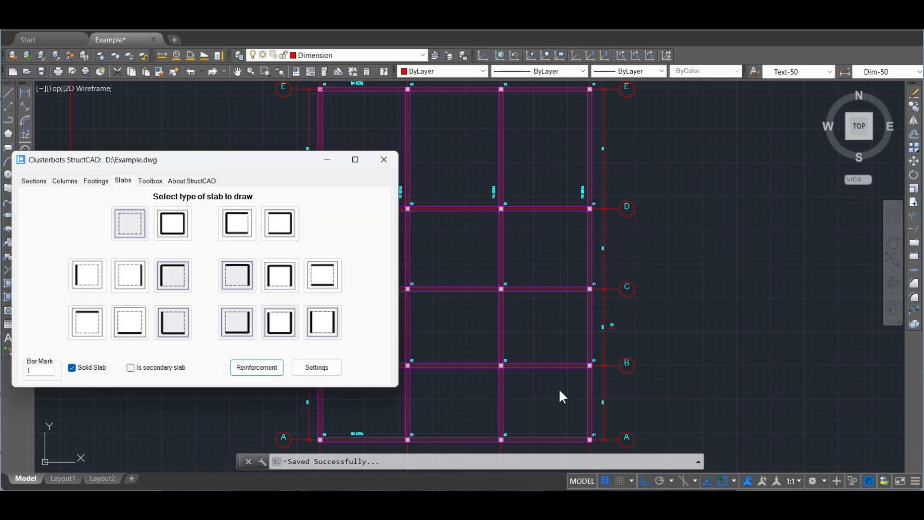
drag(215, 161, 139, 224)
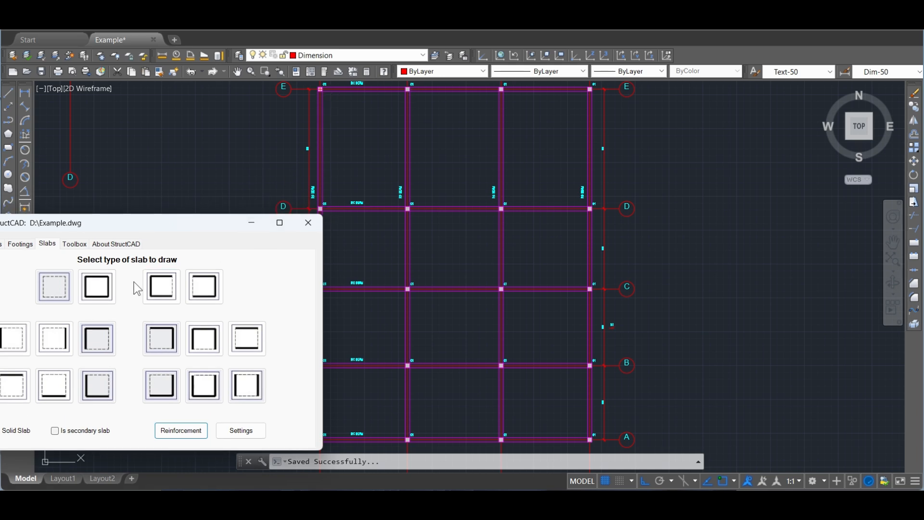
click(99, 337)
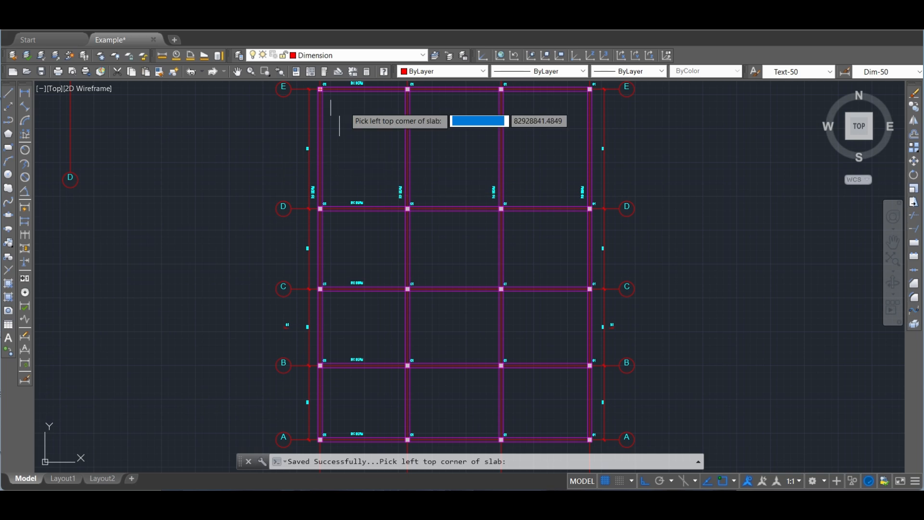
scroll(327, 89, up, 10)
click(249, 92)
scroll(298, 120, down, 8)
scroll(458, 314, up, 8)
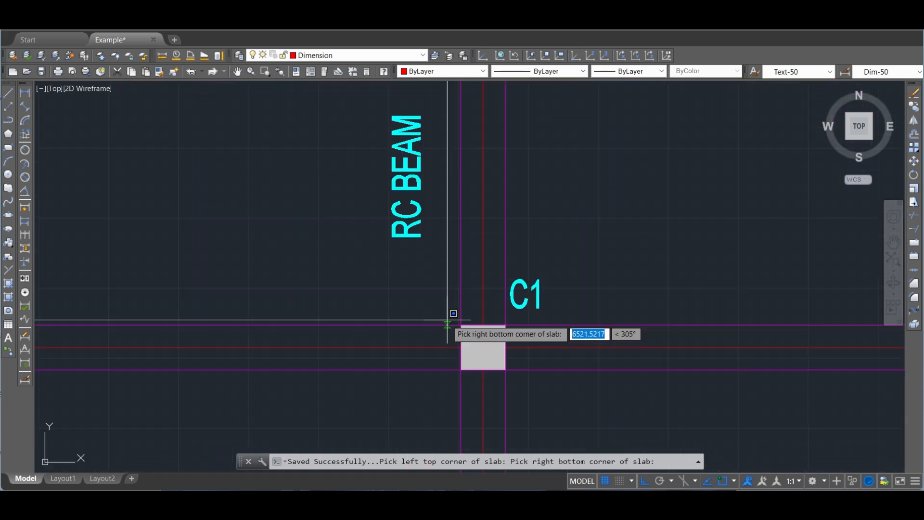
click(447, 319)
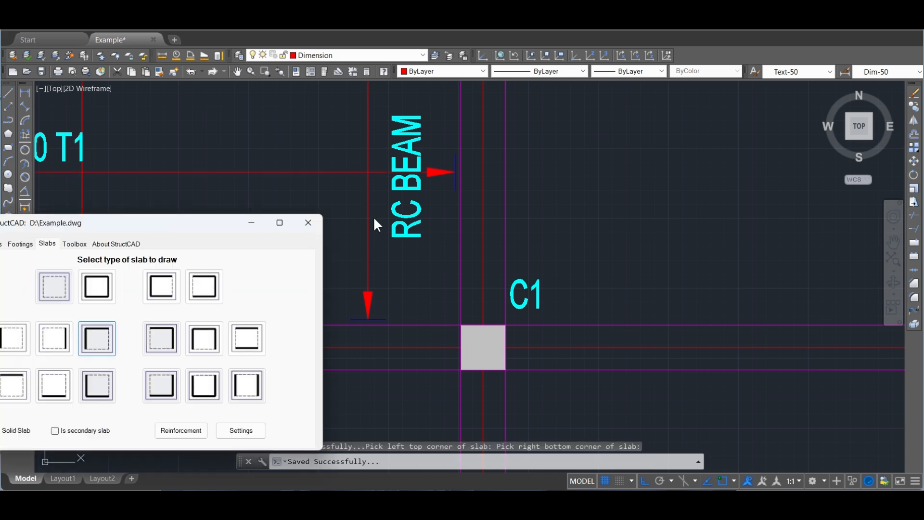
scroll(374, 216, down, 10)
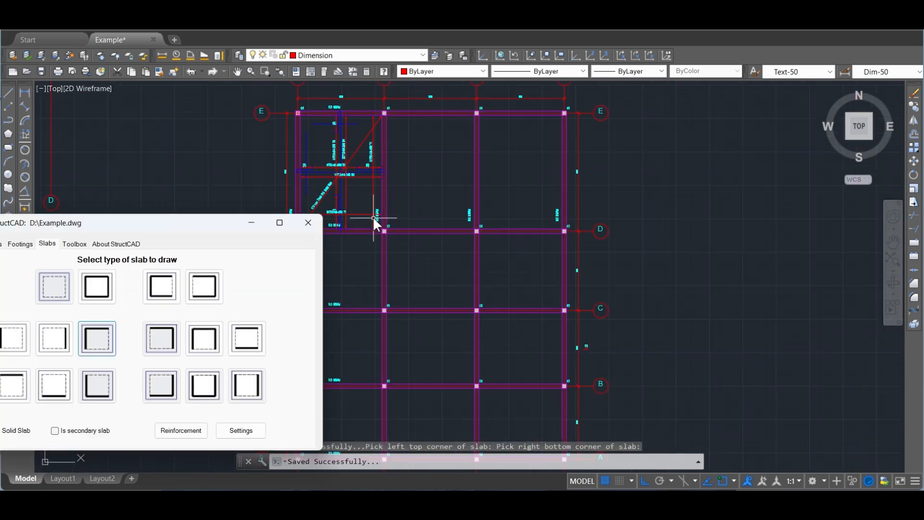
Draw a secondary slab of the type with only a thick top edge in the panel between gridlines 2-3 and D-E
drag(193, 224, 253, 157)
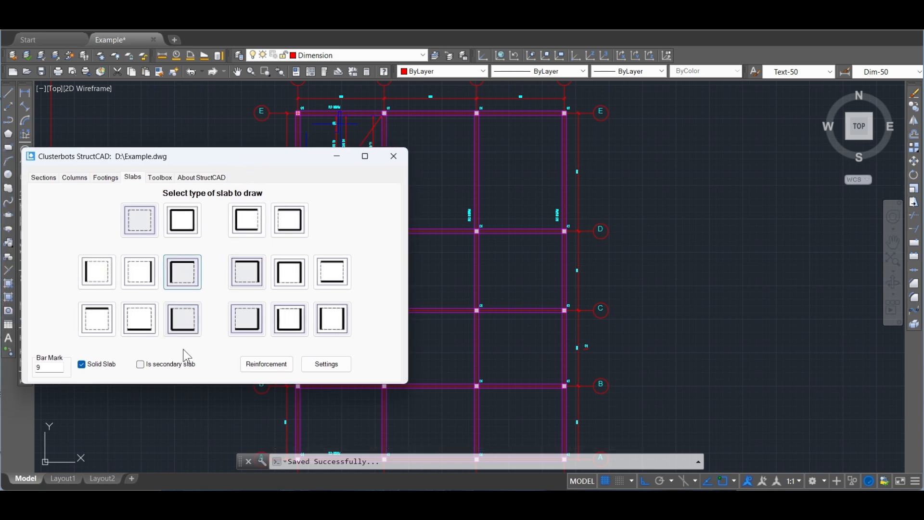
click(141, 365)
click(95, 329)
scroll(294, 110, up, 6)
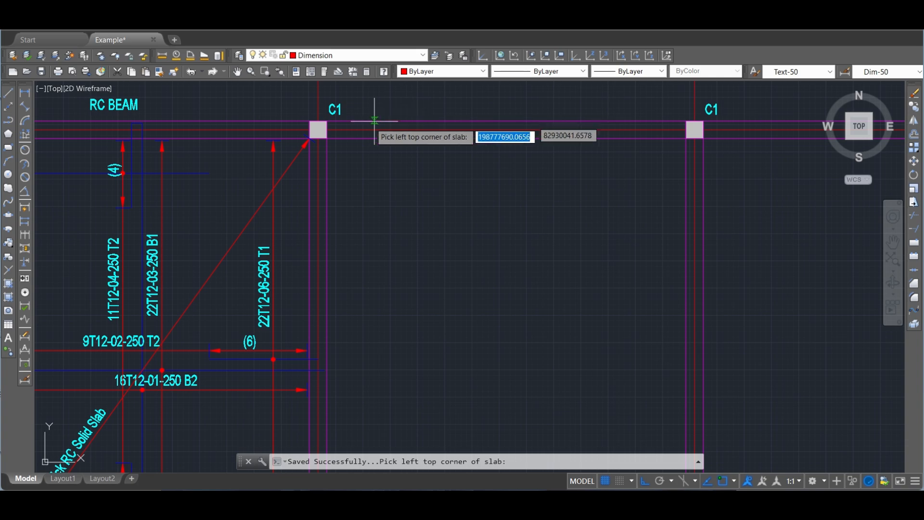
click(331, 137)
scroll(332, 137, down, 6)
scroll(534, 352, up, 6)
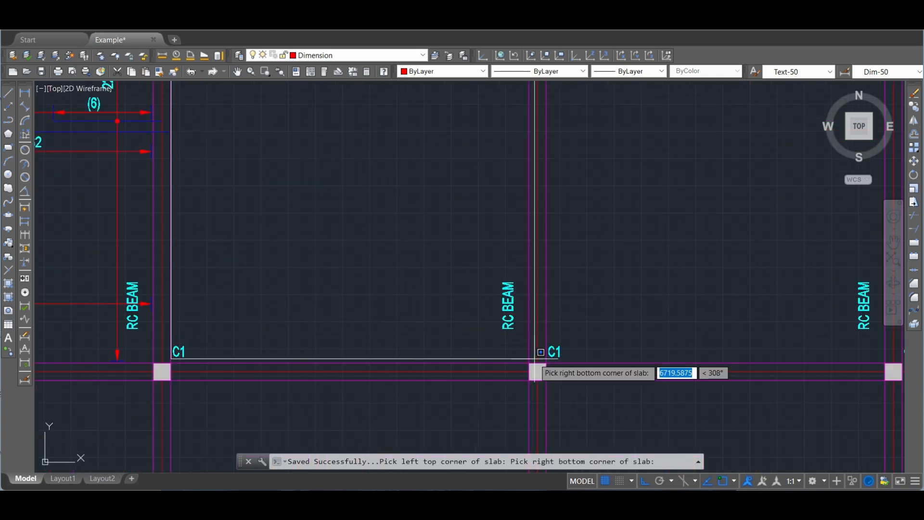
click(538, 355)
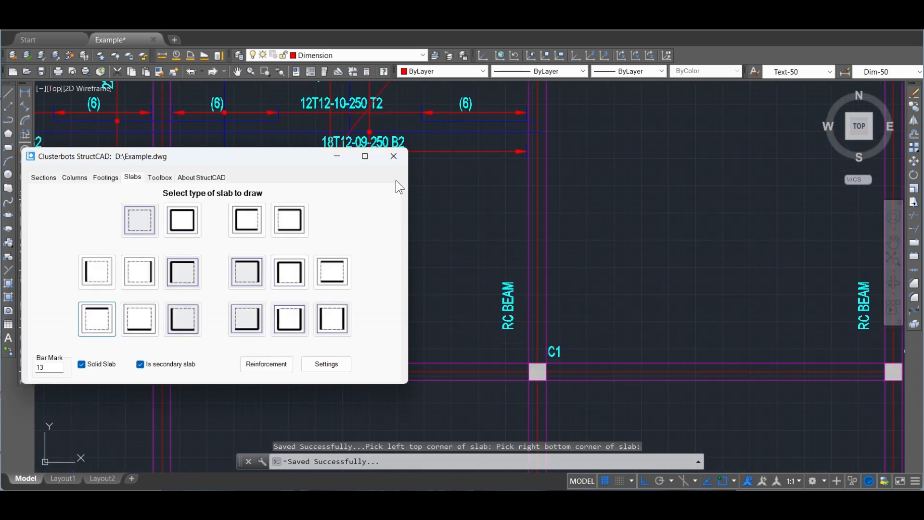
Draw a non-secondary slab of the type with thick top and right edges in the panel between gridlines 3-4 and D-E
click(140, 364)
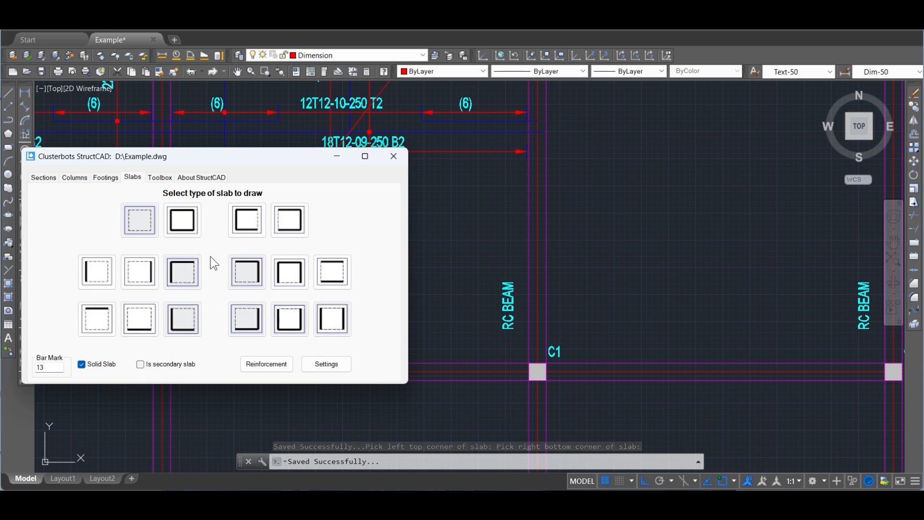
click(247, 271)
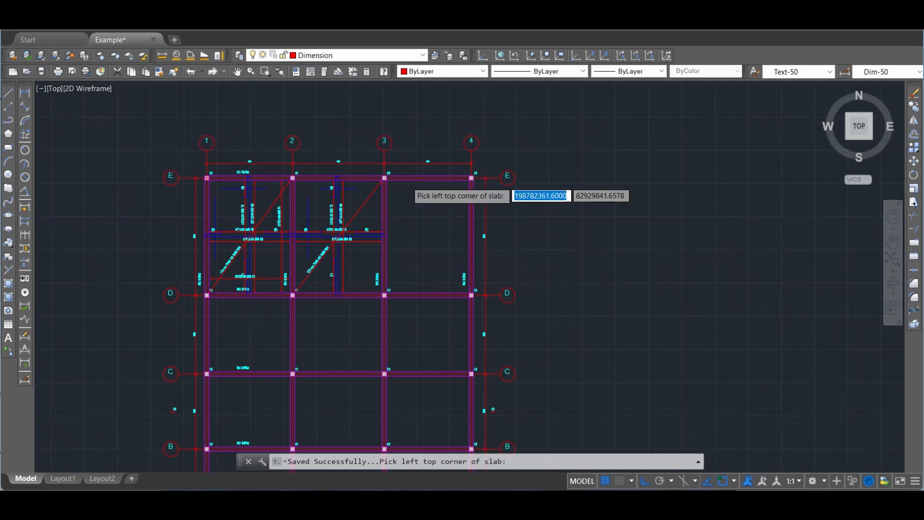
scroll(410, 191, up, 5)
click(384, 178)
scroll(428, 234, down, 5)
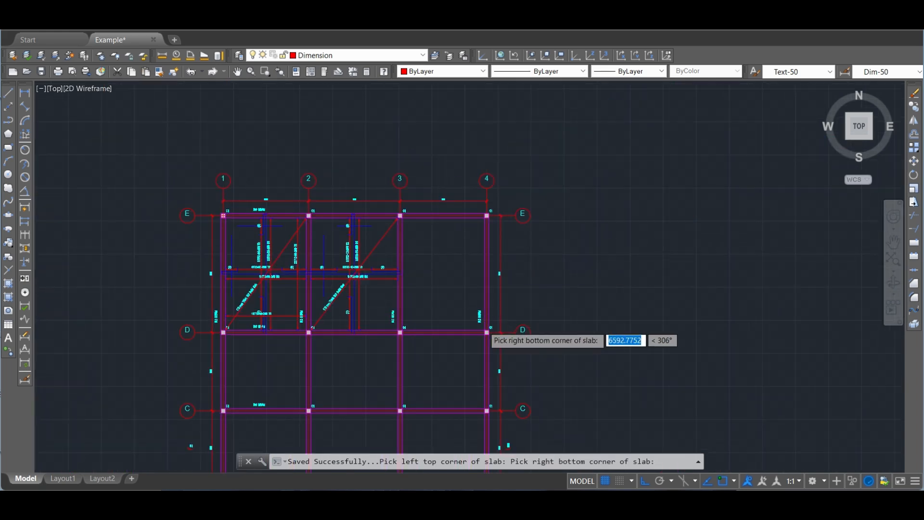
scroll(487, 333, up, 5)
click(499, 343)
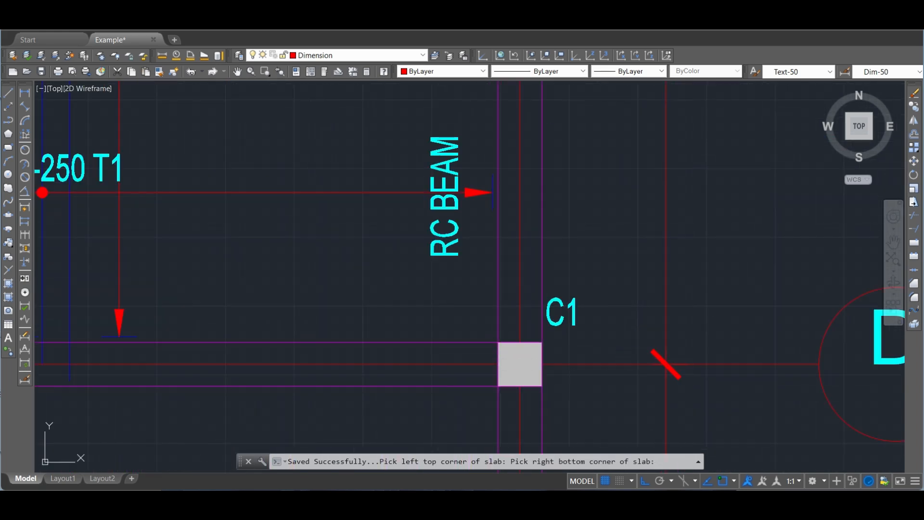
scroll(471, 286, down, 5)
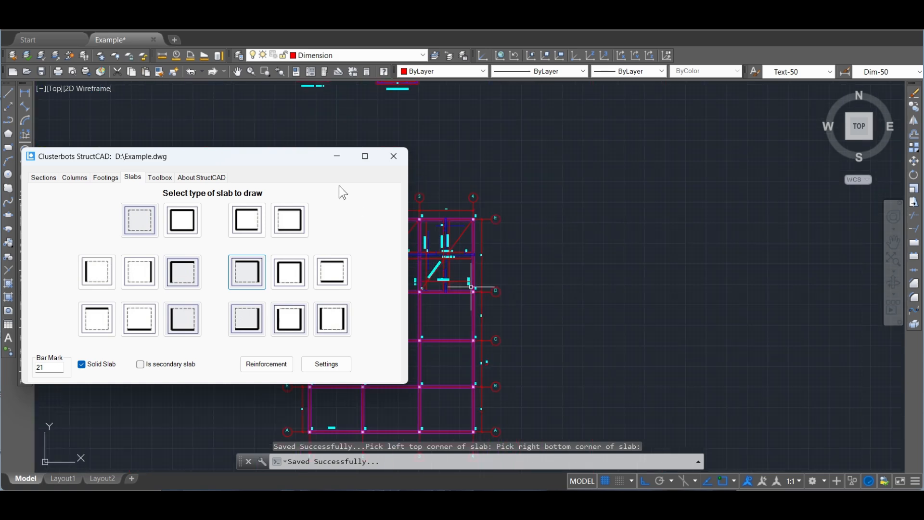
Draw a secondary slab of the type with only a thick left edge in the panel between gridlines 1-2 and C-D
mouse_move(306, 162)
mouse_down()
mouse_move(239, 160)
mouse_move(694, 152)
mouse_up()
scroll(455, 273, up, 5)
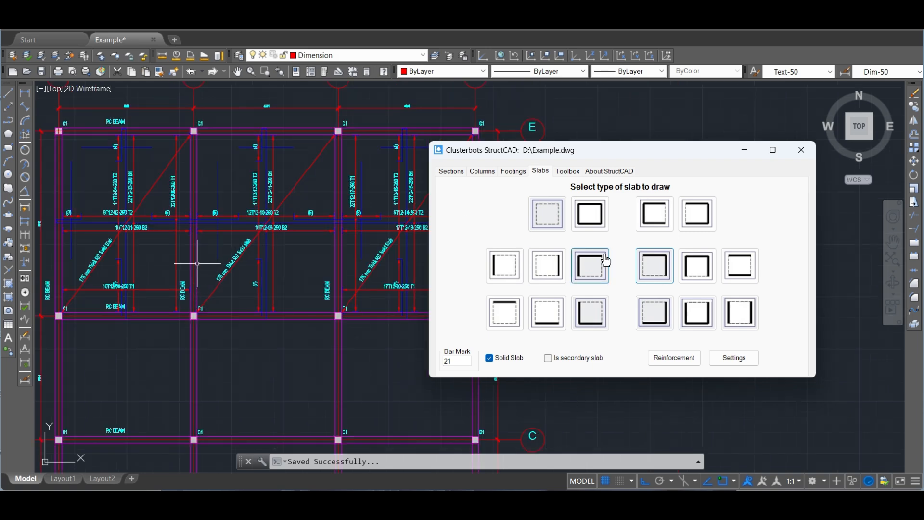
click(559, 360)
click(504, 263)
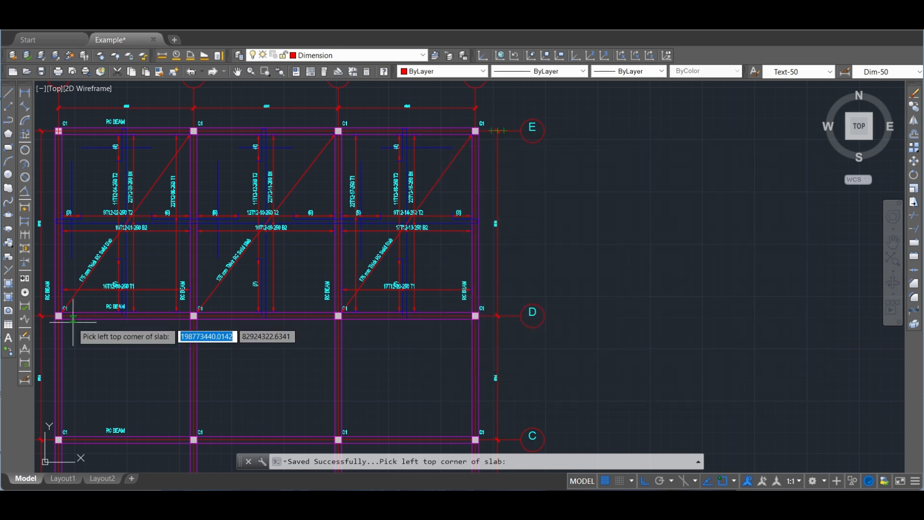
click(59, 317)
scroll(59, 318, up, 5)
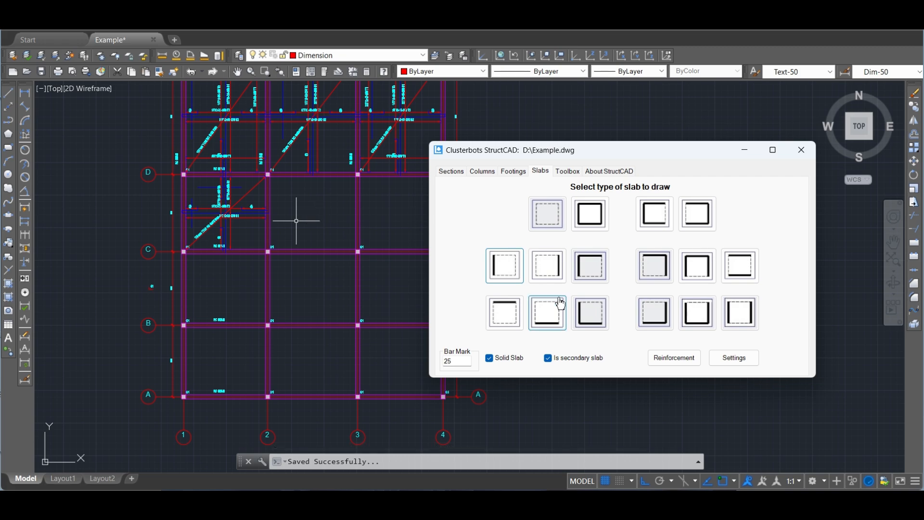
Draw a non-secondary slab of the type with only a thick left edge in the panel between gridlines 1-2 and B-C
click(548, 358)
click(505, 266)
scroll(174, 224, up, 8)
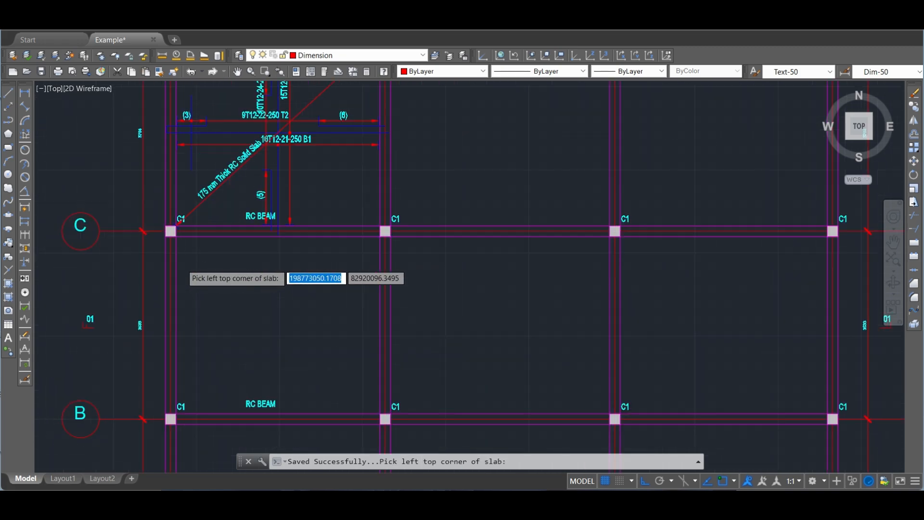
click(176, 222)
scroll(388, 334, down, 5)
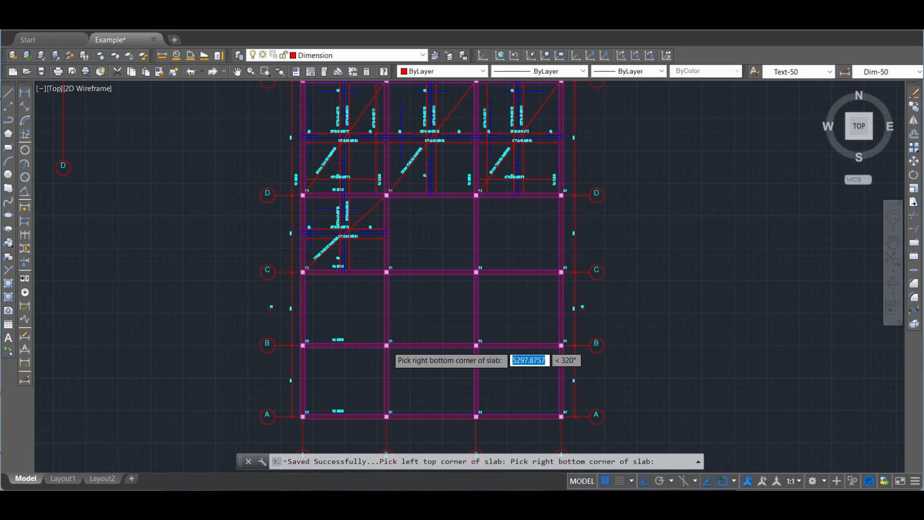
scroll(380, 334, up, 7)
click(399, 333)
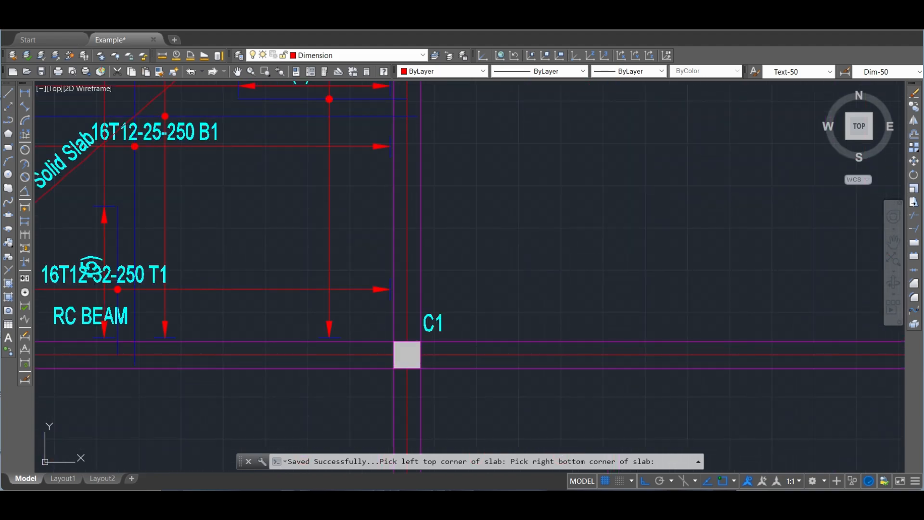
scroll(383, 220, down, 2)
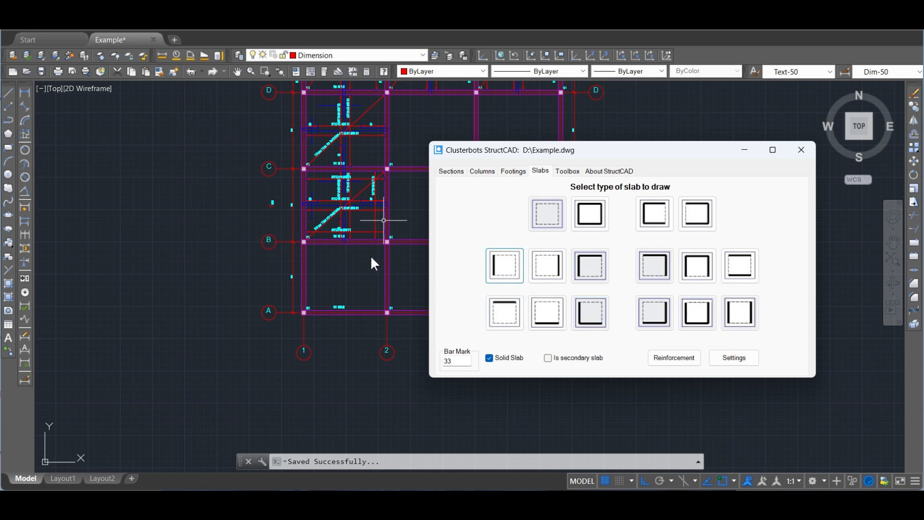
Draw a secondary slab of the type with thick left and bottom edges in the panel between gridlines 1-2 and A-B
click(553, 358)
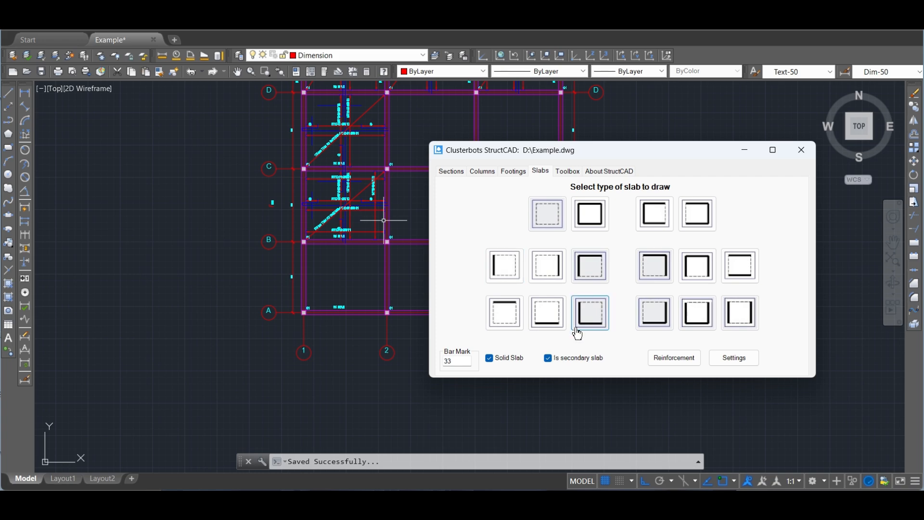
click(589, 312)
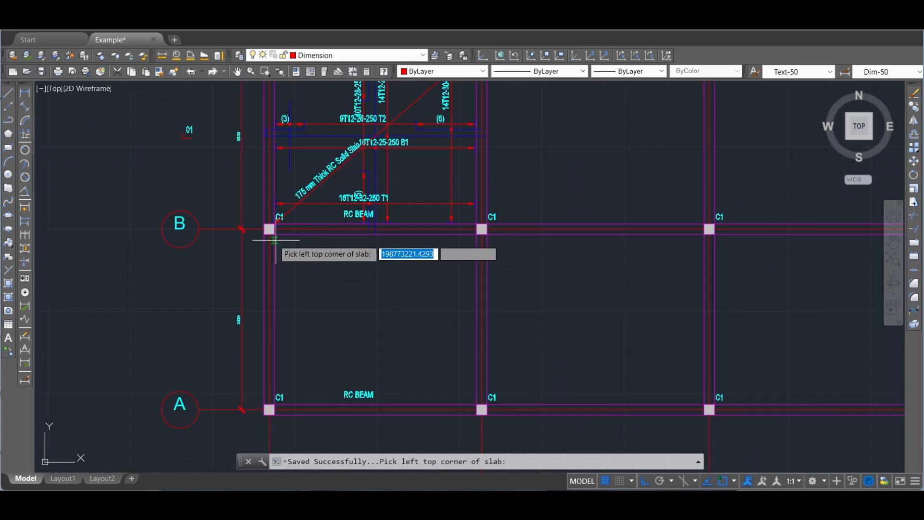
click(273, 228)
scroll(450, 344, down, 5)
scroll(469, 359, up, 8)
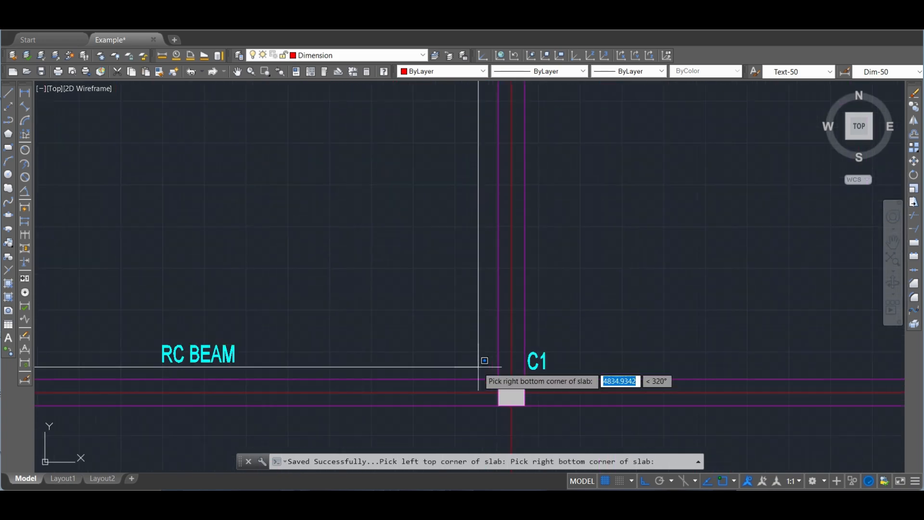
click(497, 377)
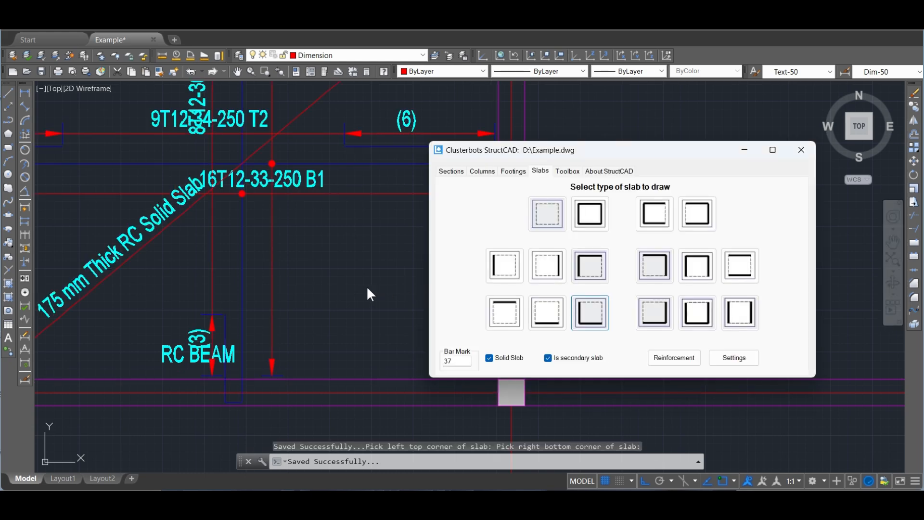
scroll(369, 285, down, 5)
Draw a non-secondary fully continuous slab in the panel between gridlines 2-3 and C-D
mouse_move(554, 152)
mouse_down()
mouse_move(536, 178)
mouse_move(619, 164)
mouse_up()
click(453, 154)
middle_drag(363, 242, 359, 245)
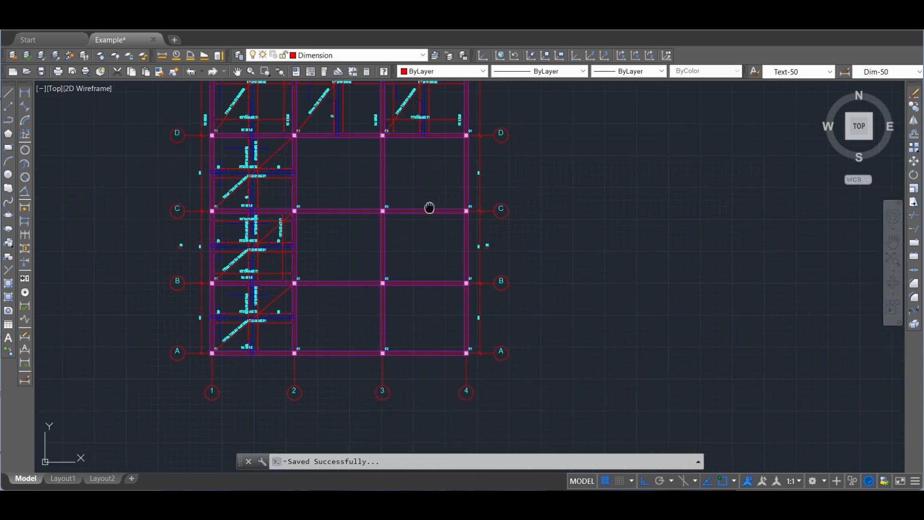
middle_drag(429, 208, 416, 228)
mouse_move(598, 501)
click(646, 461)
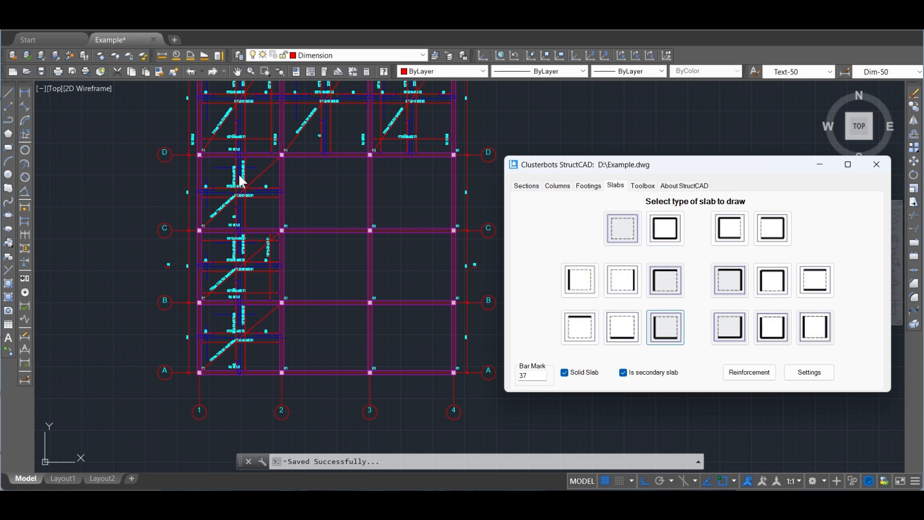
click(634, 373)
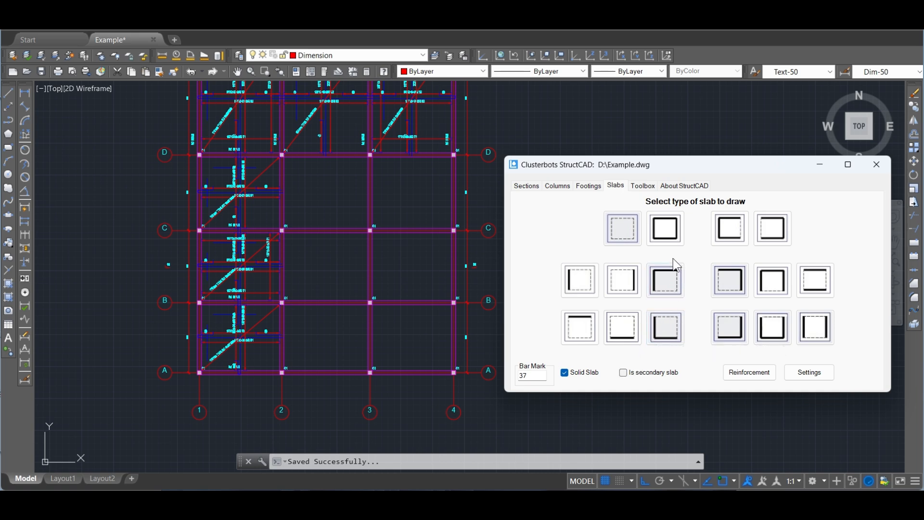
click(627, 235)
scroll(263, 150, up, 6)
click(350, 177)
scroll(427, 259, down, 2)
scroll(506, 324, up, 2)
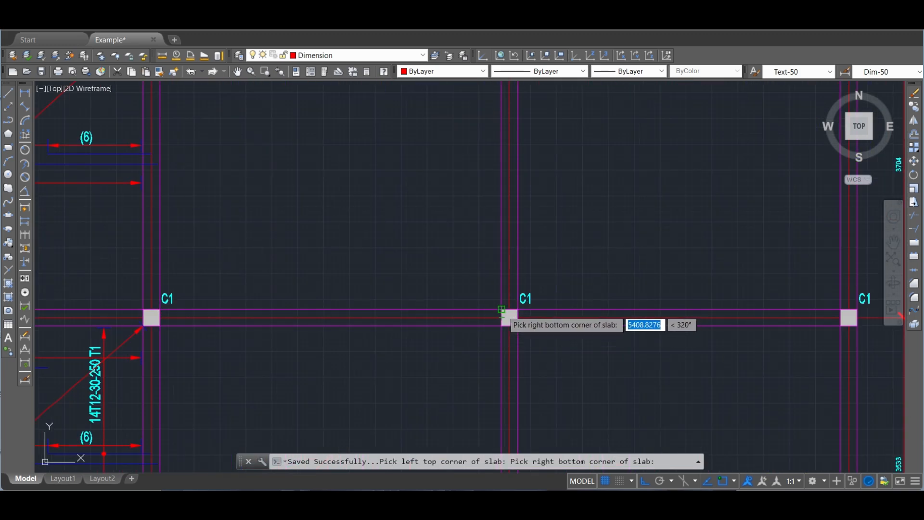
scroll(414, 263, down, 2)
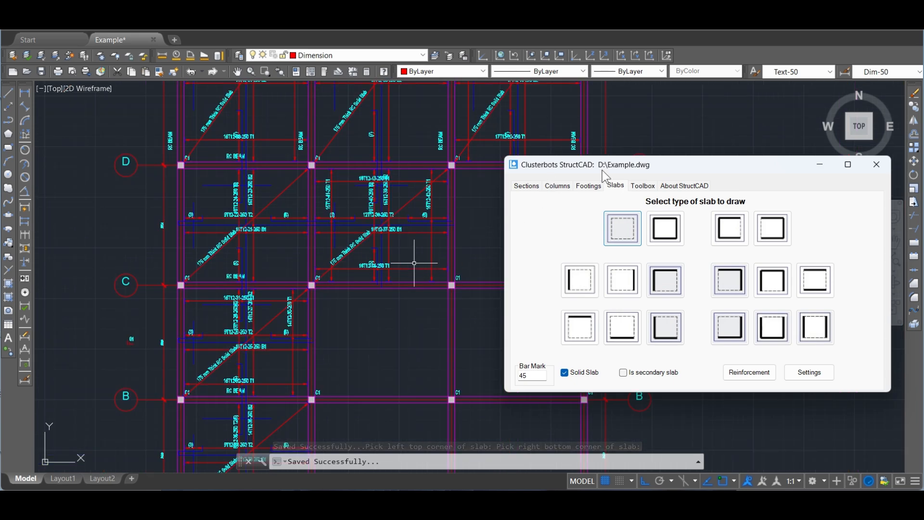
Draw a secondary slab of the type with only a thick right edge in the panel between gridlines 3-4 and C-D
drag(642, 166, 207, 198)
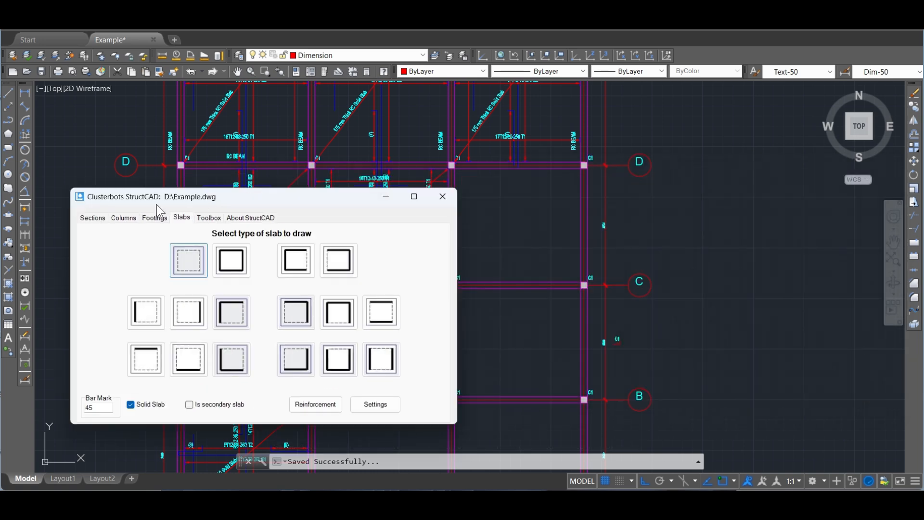
click(213, 405)
click(192, 318)
scroll(453, 171, up, 5)
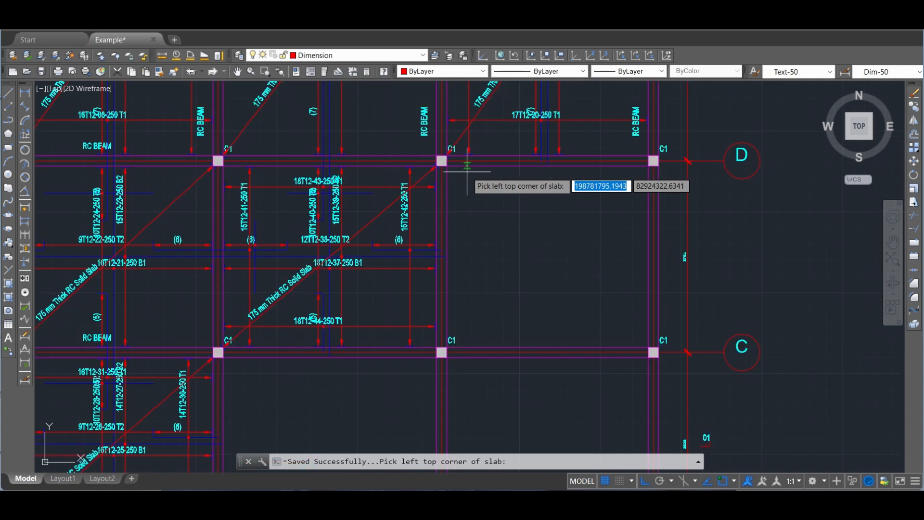
click(434, 162)
middle_drag(559, 212, 469, 61)
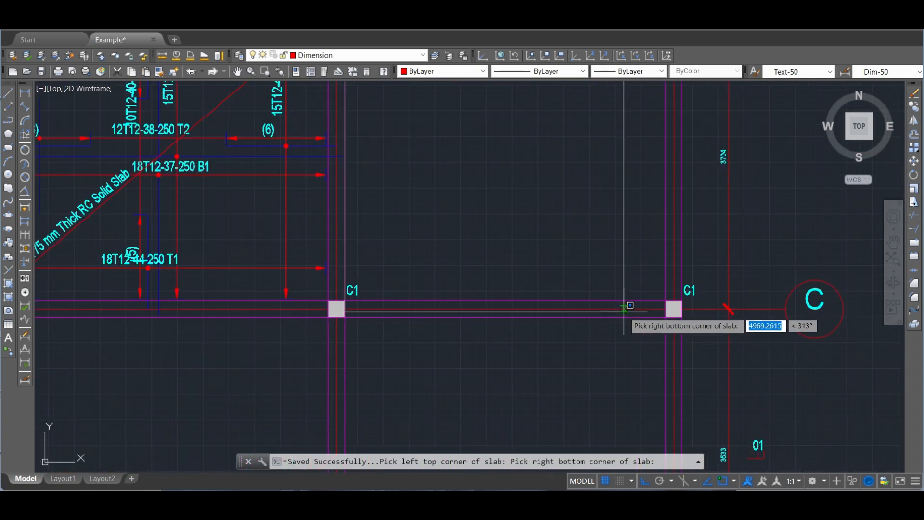
click(670, 299)
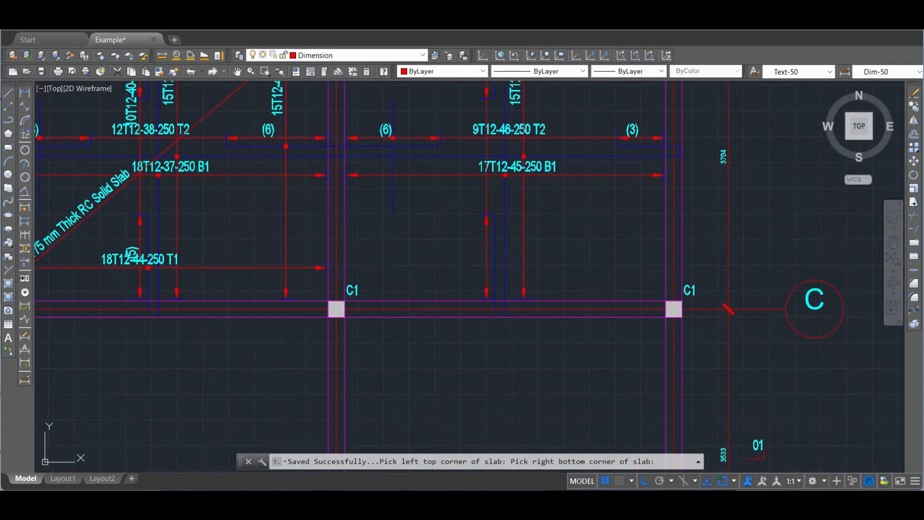
scroll(547, 310, down, 4)
scroll(547, 310, down, 3)
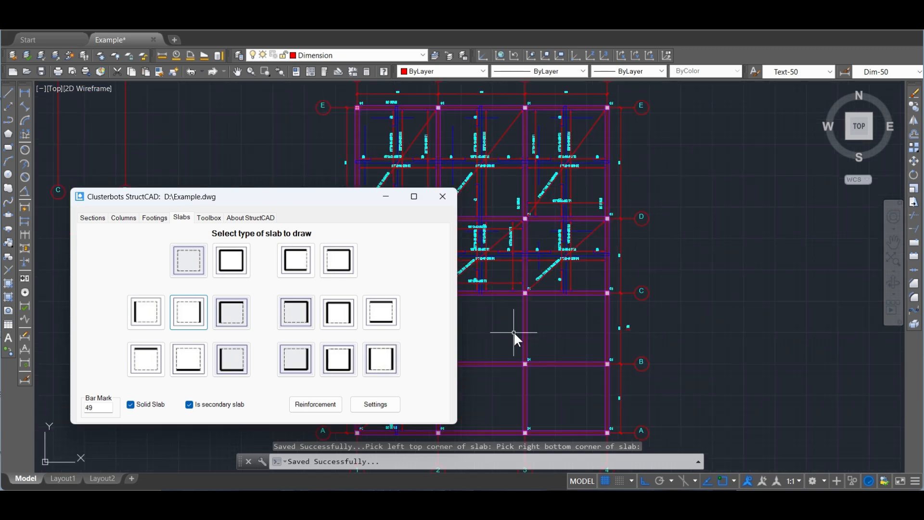
Draw a non-secondary slab of the type with only a thick right edge in the panel between gridlines 3-4 and B-C
click(191, 405)
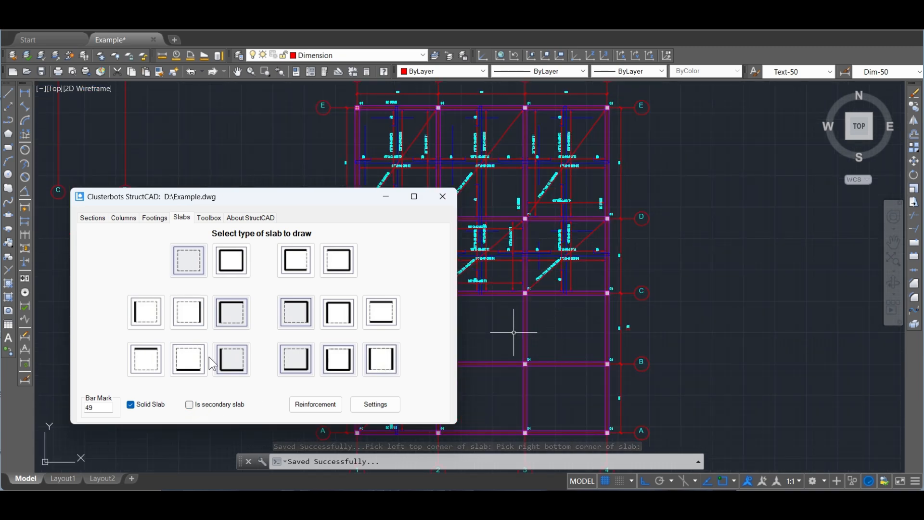
click(203, 322)
scroll(521, 306, up, 5)
click(527, 295)
scroll(587, 345, down, 2)
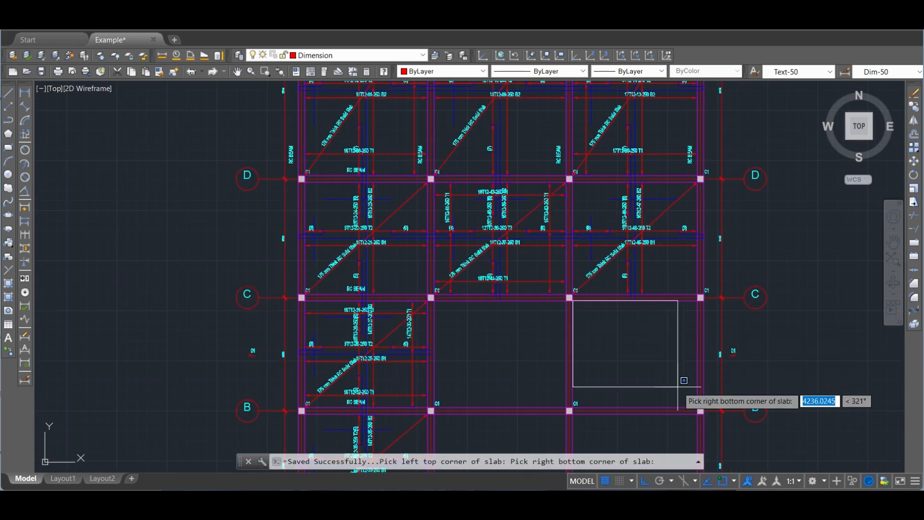
scroll(602, 355, up, 5)
click(723, 419)
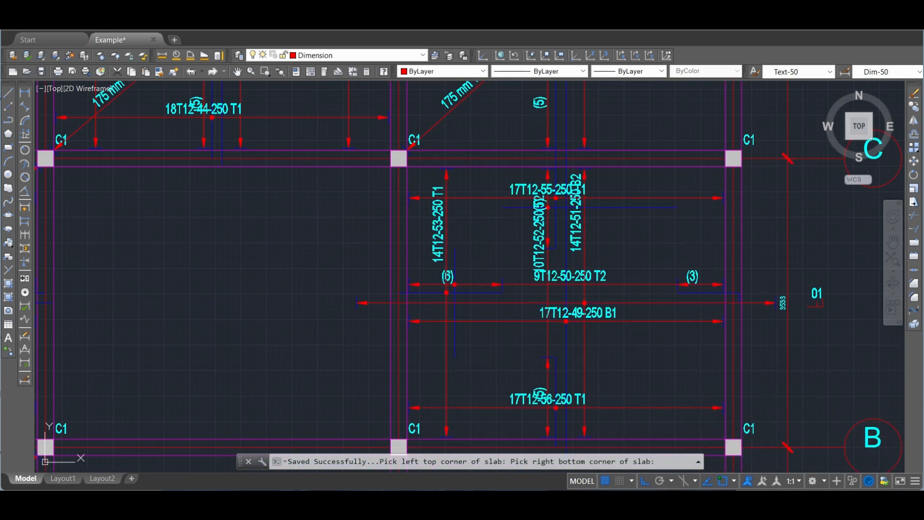
scroll(559, 288, down, 4)
Draw a secondary fully continuous slab in the panel between gridlines 2-3 and B-C
mouse_move(243, 198)
mouse_down()
mouse_move(347, 182)
mouse_move(583, 183)
mouse_move(723, 164)
mouse_up()
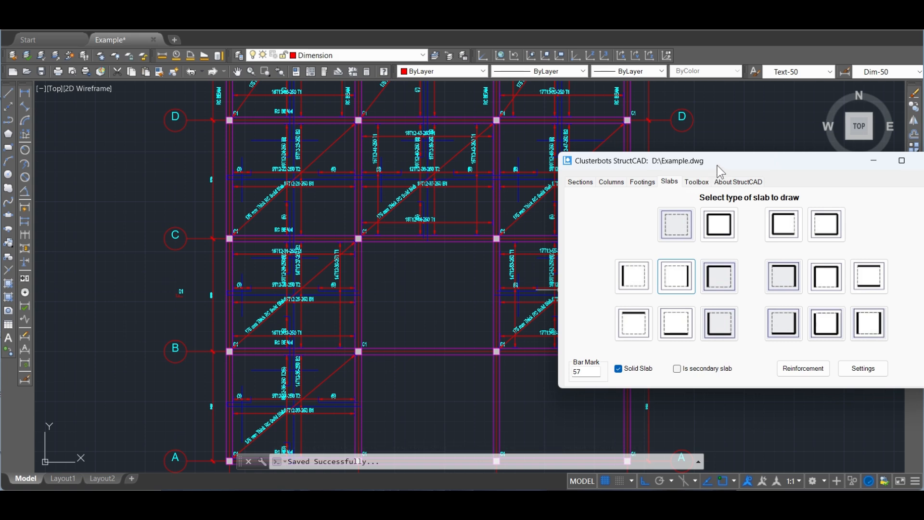
drag(717, 165, 761, 155)
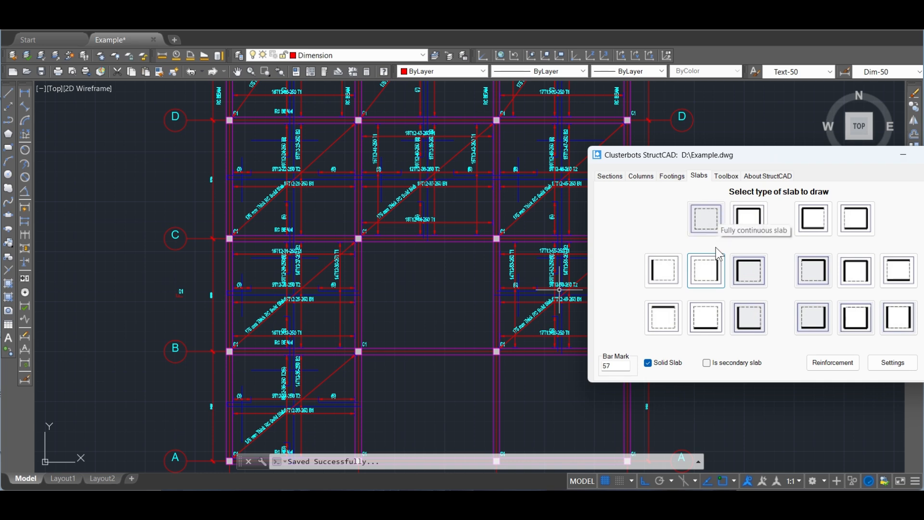
click(707, 362)
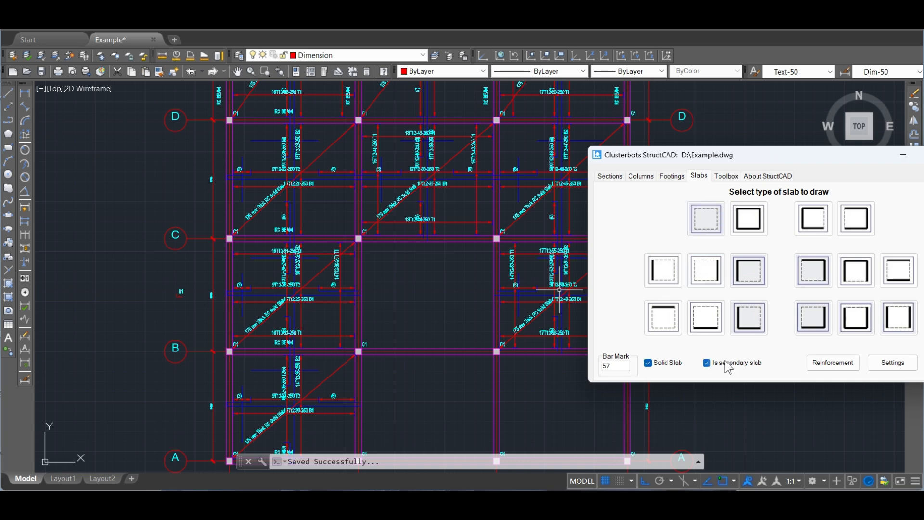
click(717, 232)
scroll(387, 256, up, 5)
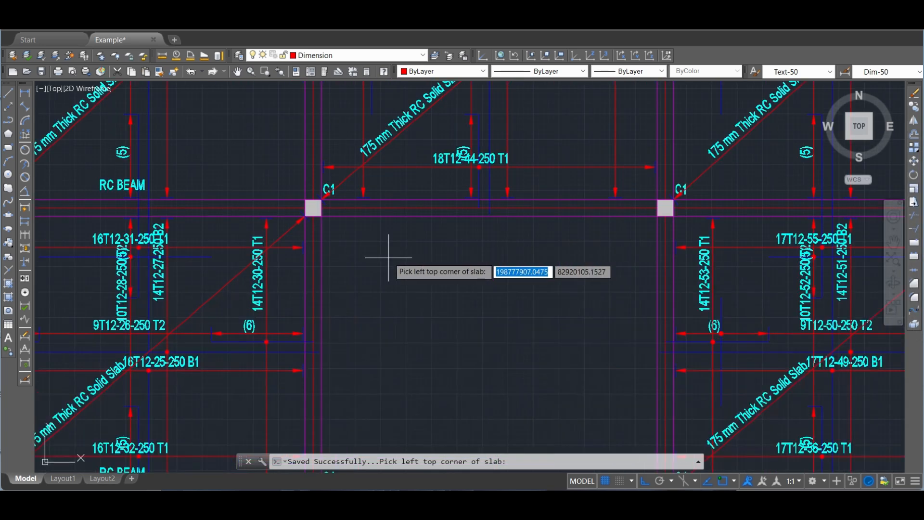
click(322, 216)
scroll(382, 258, down, 5)
scroll(471, 354, up, 5)
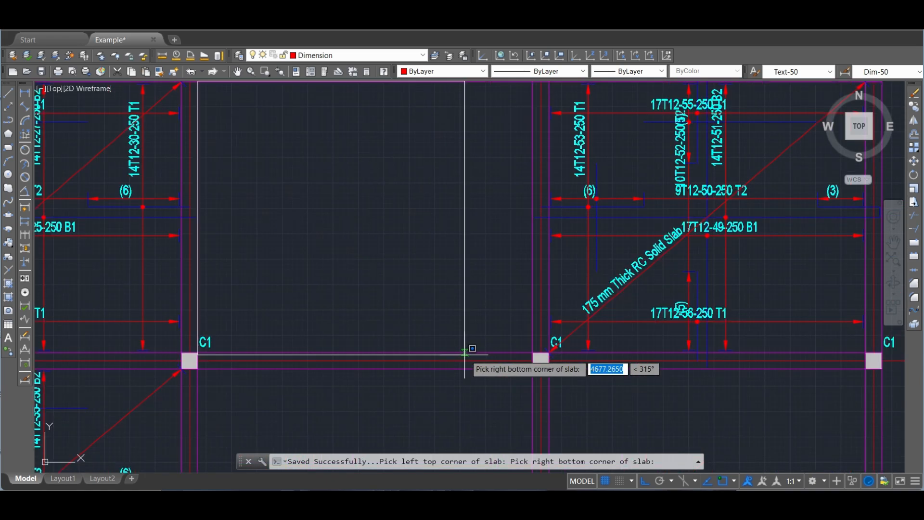
click(532, 350)
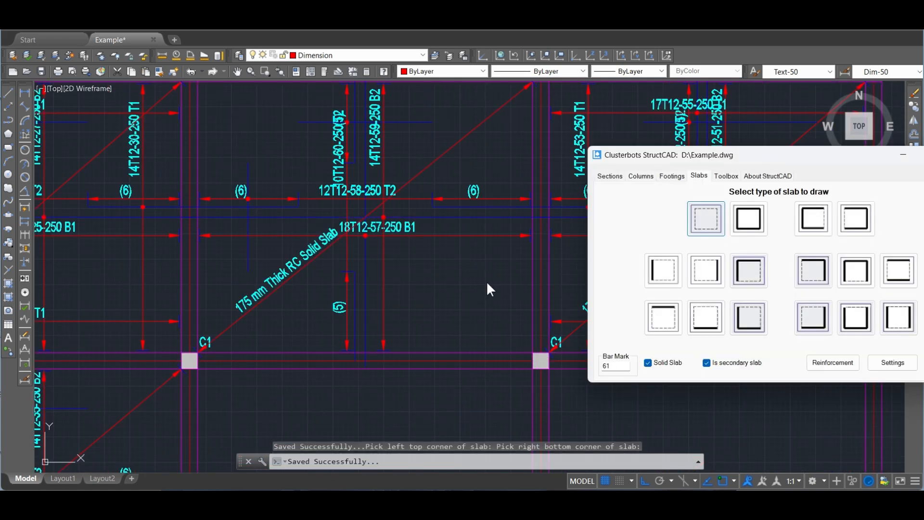
scroll(446, 302, down, 5)
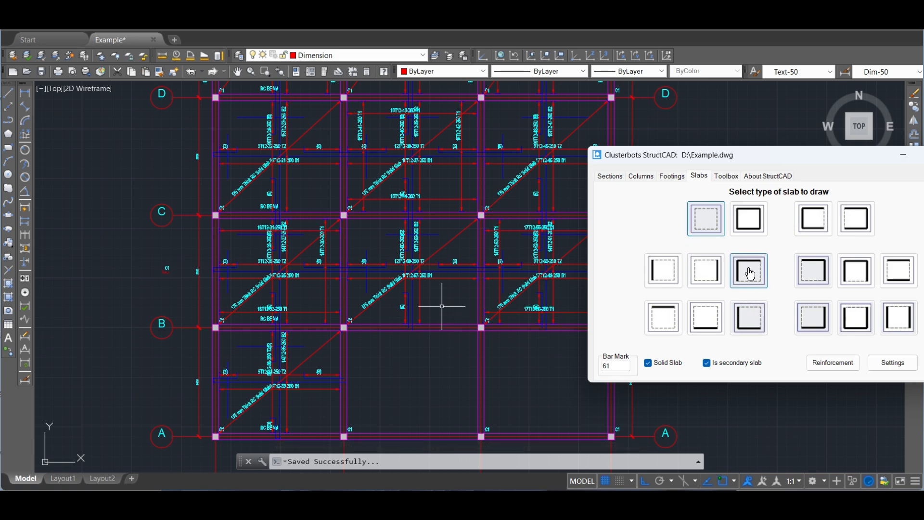
Draw a non-secondary slab of the type with only a thick bottom edge in the panel between gridlines 2-3 and A-B
click(723, 364)
click(706, 318)
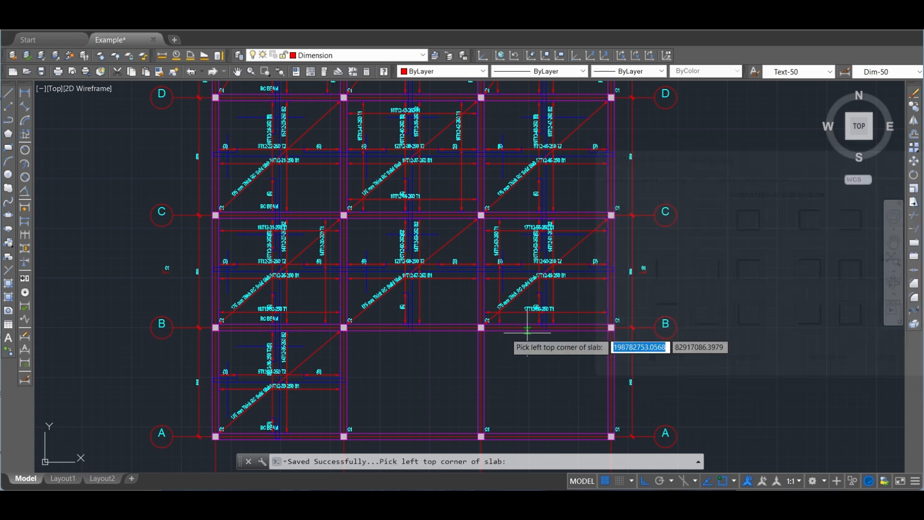
scroll(369, 337, up, 2)
click(332, 326)
scroll(478, 435, down, 3)
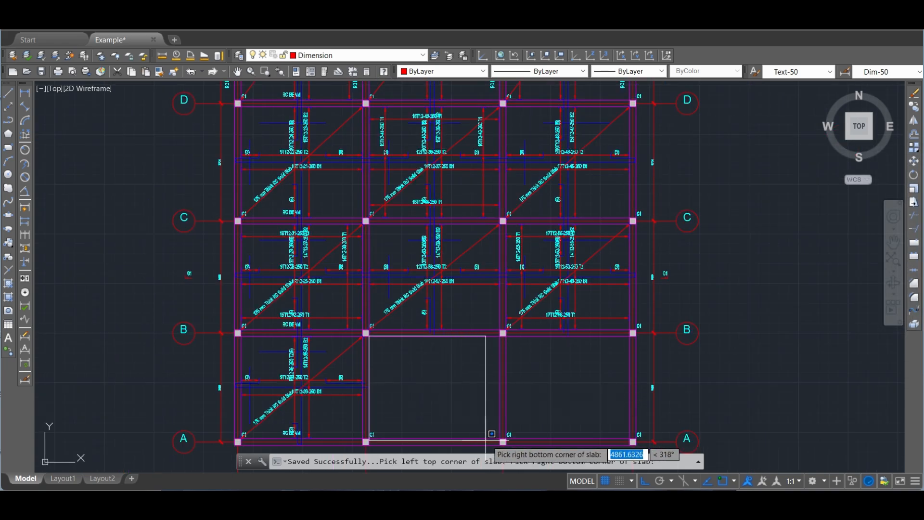
scroll(517, 436, up, 5)
click(518, 437)
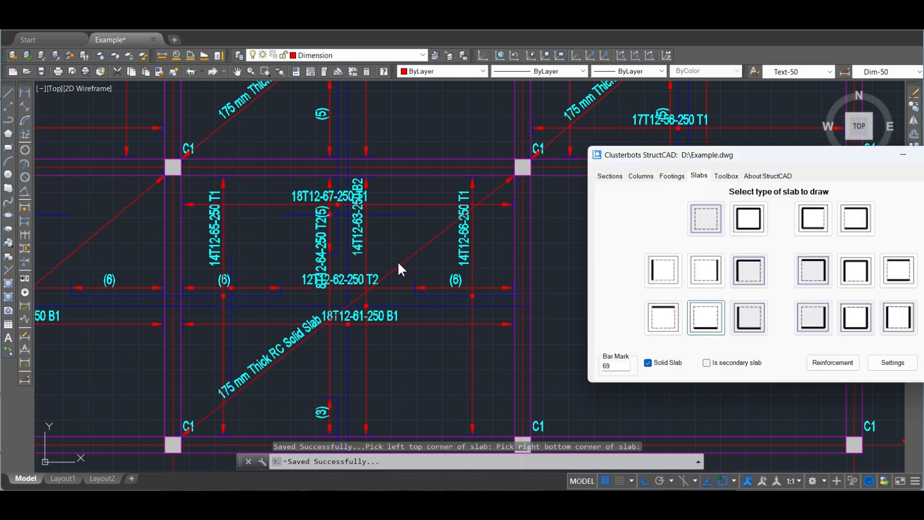
scroll(397, 260, down, 2)
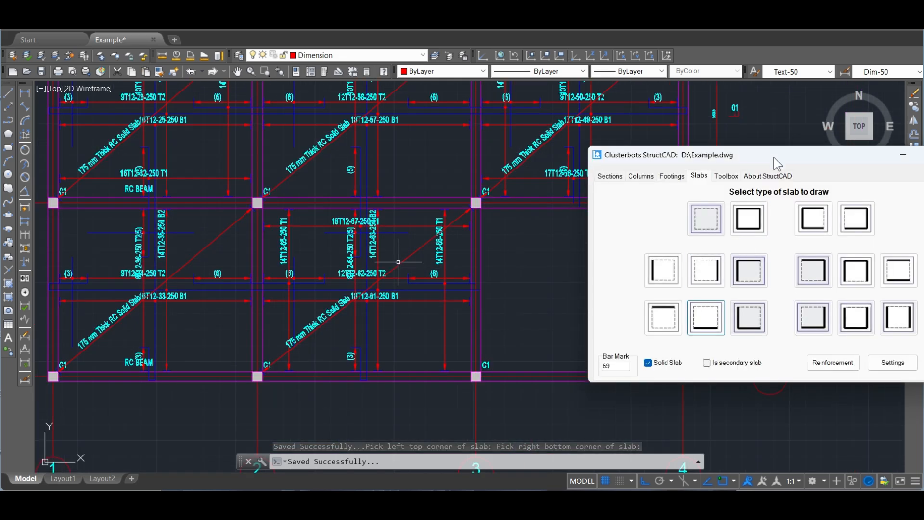
Draw a secondary slab of the type with thick right and bottom edges in the panel between gridlines 3-4 and A-B
drag(781, 155, 282, 195)
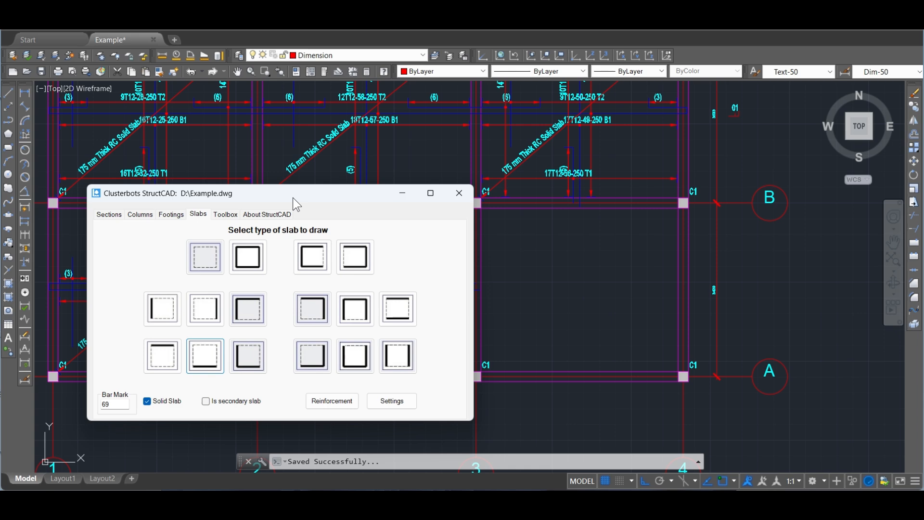
drag(293, 198, 247, 190)
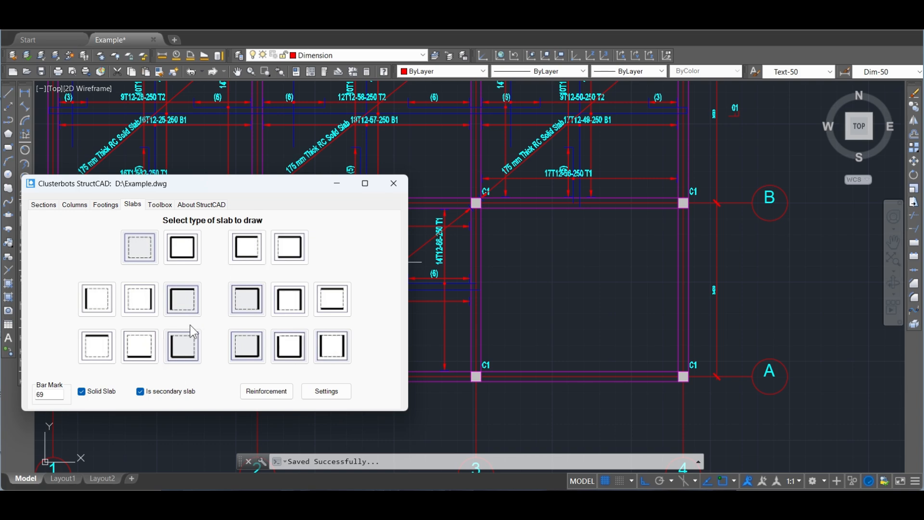
click(246, 345)
scroll(510, 207, up, 4)
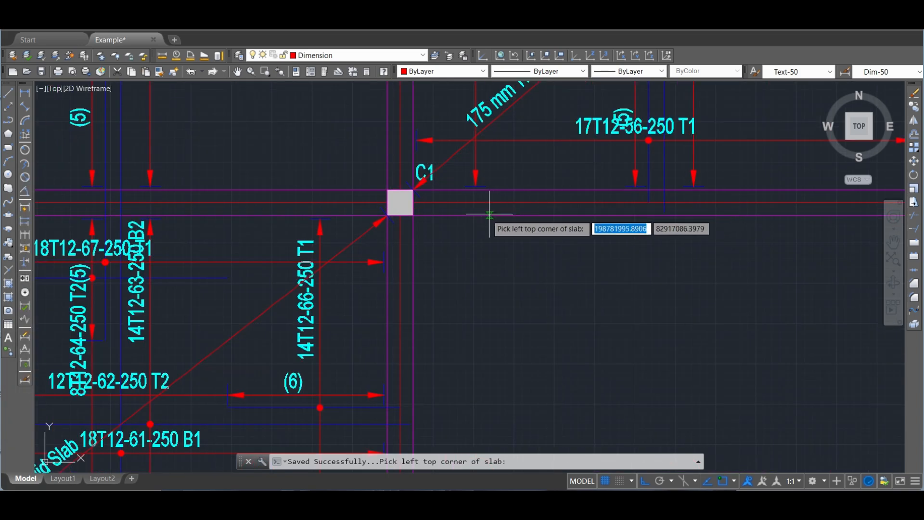
click(413, 214)
scroll(520, 255, down, 6)
scroll(633, 344, up, 4)
click(625, 357)
click(706, 270)
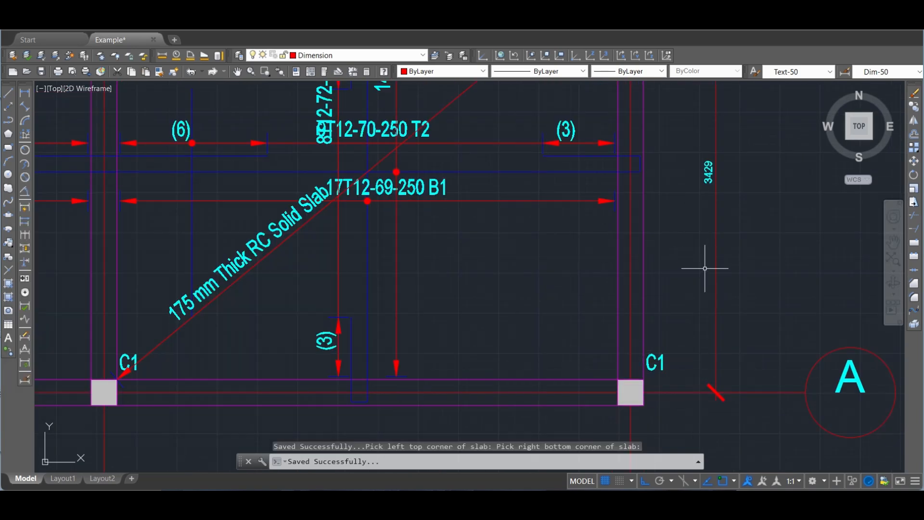
Inspect the slab reinforcement details and bar labels across all panels of the grid plan
scroll(607, 272, down, 5)
middle_drag(582, 260, 655, 363)
middle_drag(530, 289, 569, 363)
scroll(569, 363, down, 2)
middle_drag(553, 256, 540, 325)
scroll(479, 286, up, 4)
scroll(479, 286, down, 4)
middle_drag(480, 286, 505, 361)
scroll(418, 159, up, 5)
middle_drag(419, 159, 320, 201)
scroll(320, 200, down, 5)
middle_drag(468, 282, 447, 313)
scroll(626, 223, up, 4)
scroll(609, 173, up, 2)
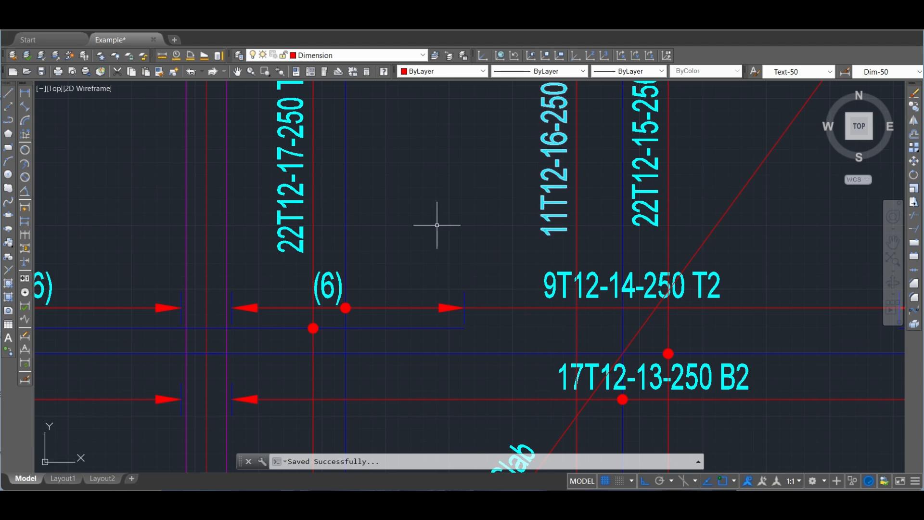
scroll(285, 181, down, 3)
scroll(339, 283, up, 3)
middle_drag(371, 240, 369, 186)
scroll(370, 186, down, 2)
middle_drag(405, 412, 412, 229)
scroll(387, 283, up, 2)
scroll(416, 229, down, 4)
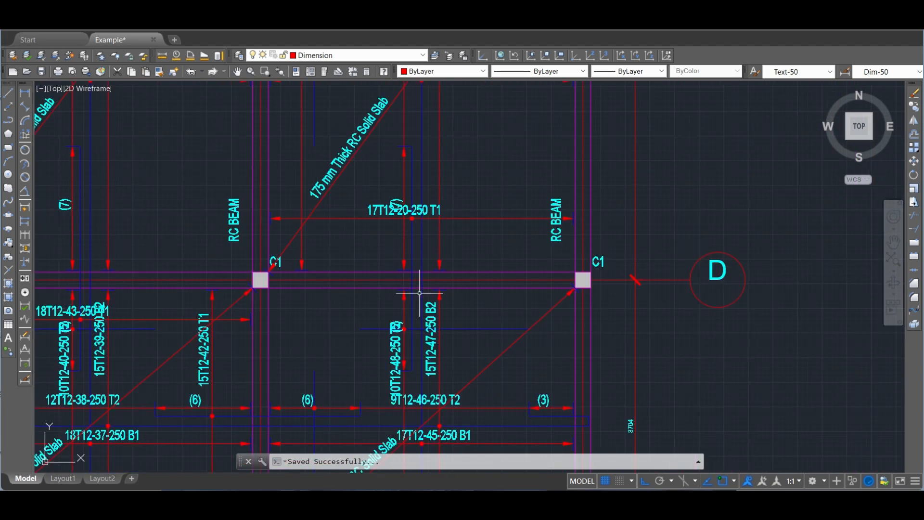
scroll(417, 232, down, 8)
mouse_move(492, 233)
middle_down()
mouse_move(444, 221)
mouse_move(490, 246)
mouse_move(505, 240)
middle_up()
scroll(504, 238, up, 4)
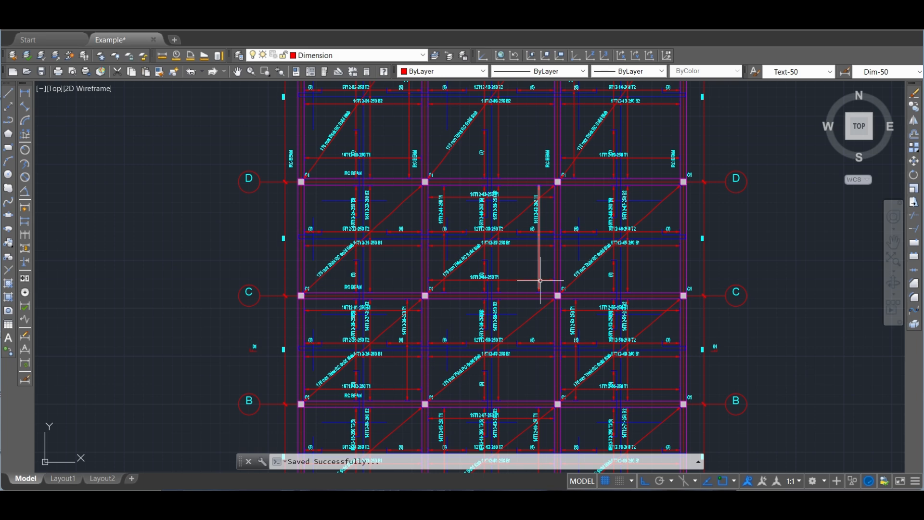
scroll(535, 284, down, 5)
middle_drag(551, 299, 526, 286)
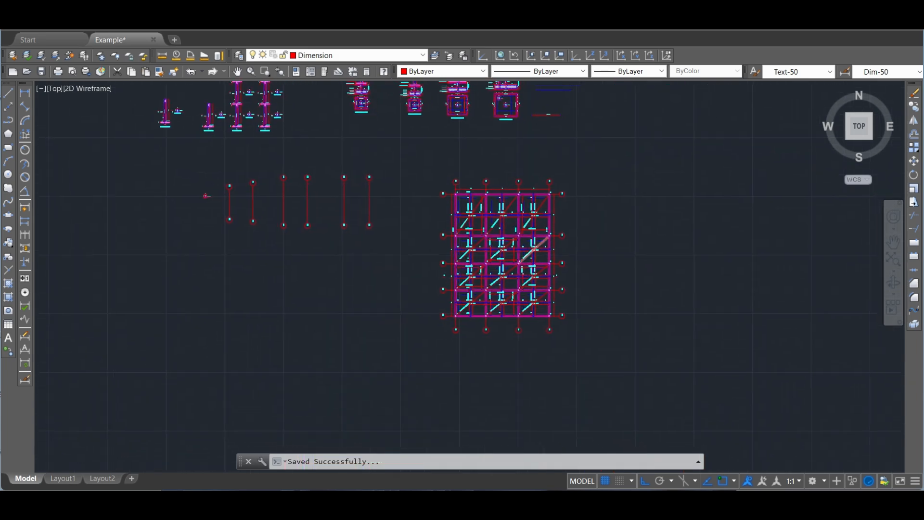
scroll(535, 248, up, 2)
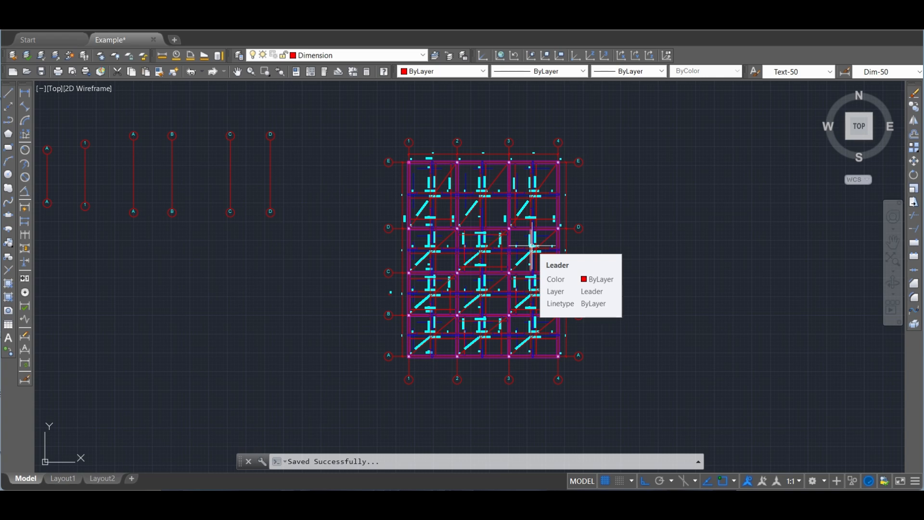
scroll(532, 245, up, 4)
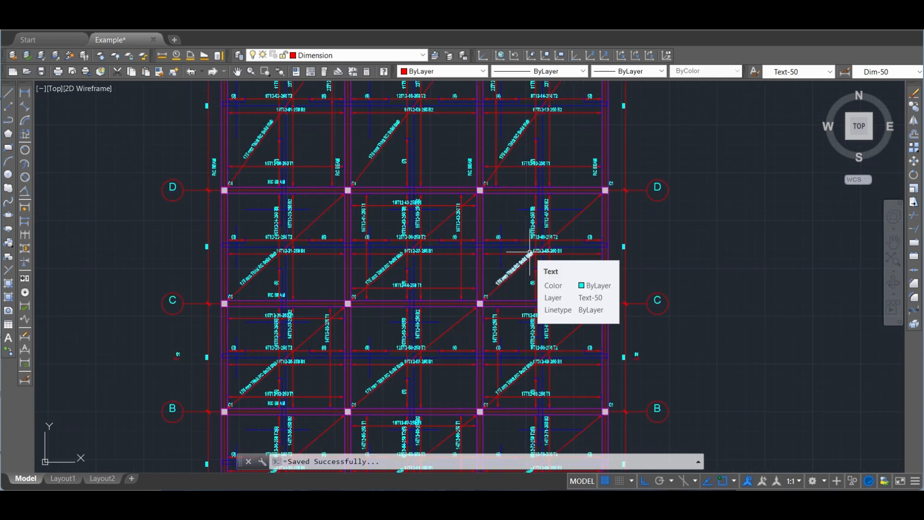
scroll(531, 251, down, 6)
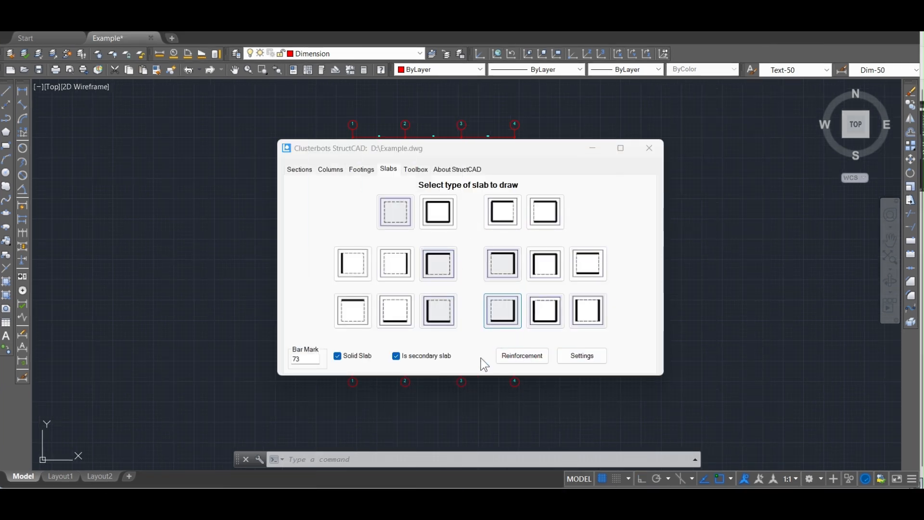
Turn off Solid Slab in the slab settings, set the thickness to 200 and the label to "200 mm Thick RC Solid Slab", and save
click(582, 356)
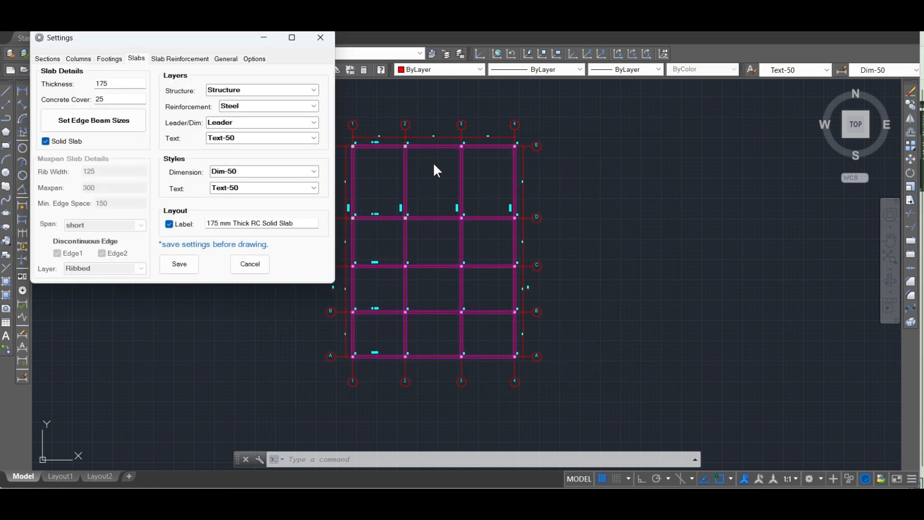
drag(169, 41, 461, 148)
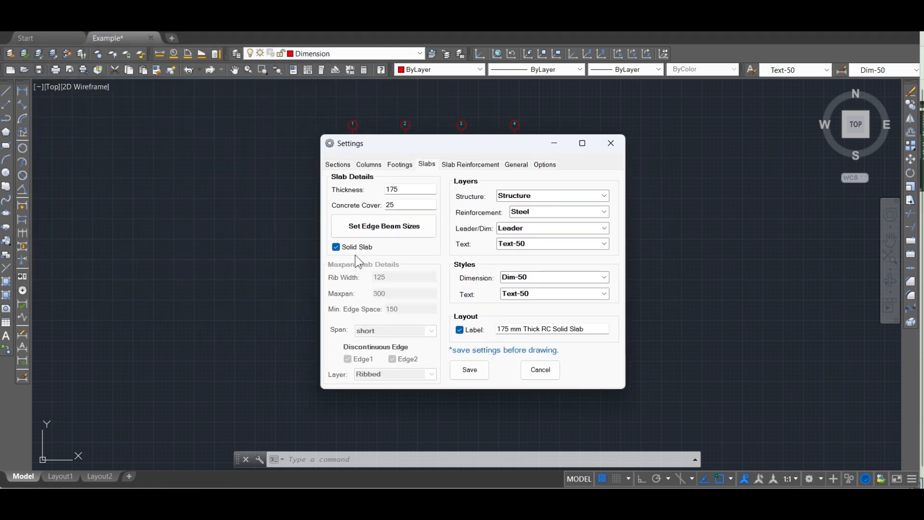
click(337, 247)
double_click(403, 190)
text(200)
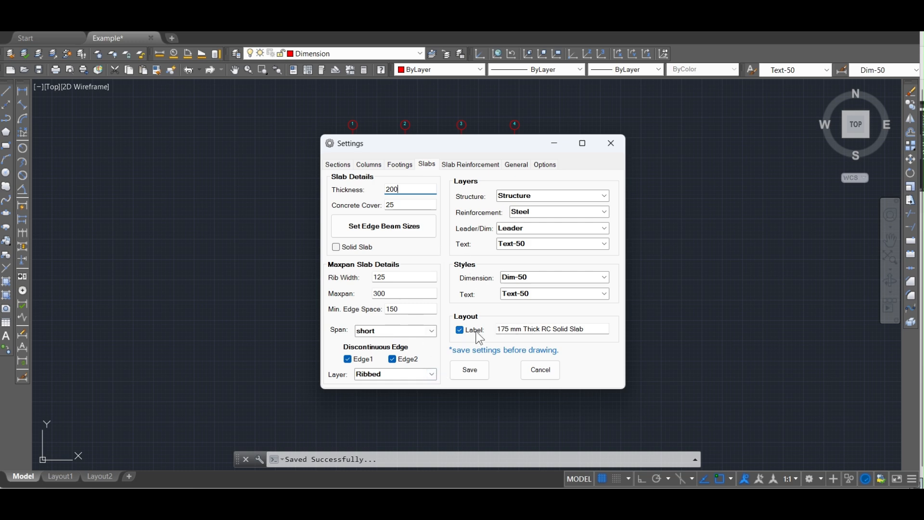
double_click(506, 330)
text(200)
click(470, 369)
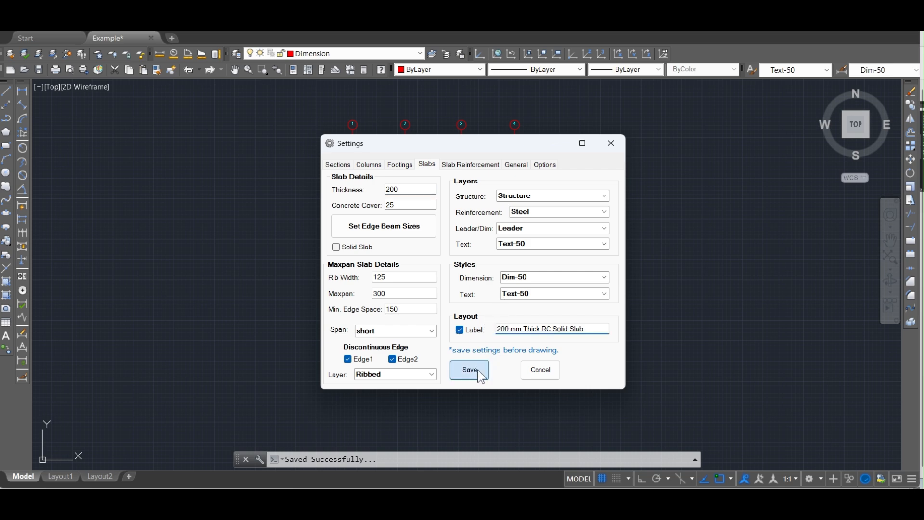
Set the slab reinforcement steel to T10 for both the B1 and T1 bars
click(469, 164)
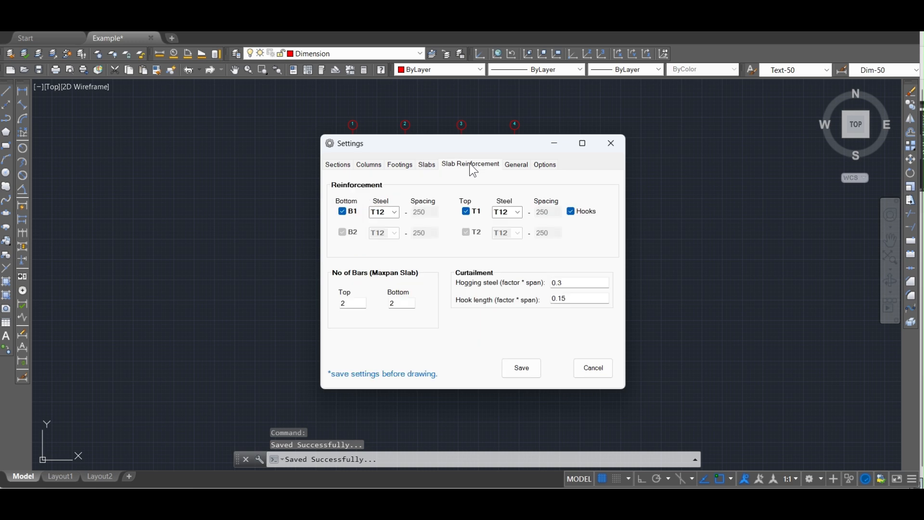
click(395, 212)
click(391, 231)
click(517, 212)
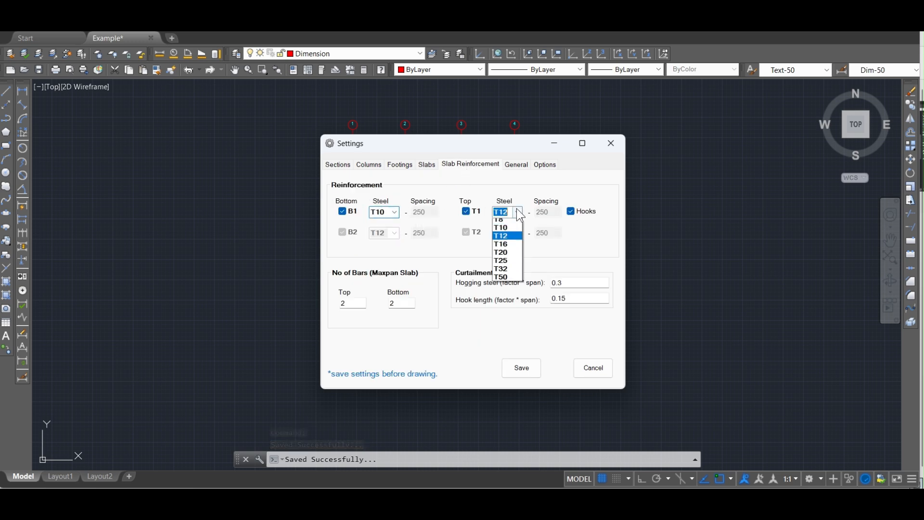
click(511, 232)
Set the Maxpan slab's number of bars to 3 top and 3 bottom, save, and close the settings
double_click(358, 303)
text(3)
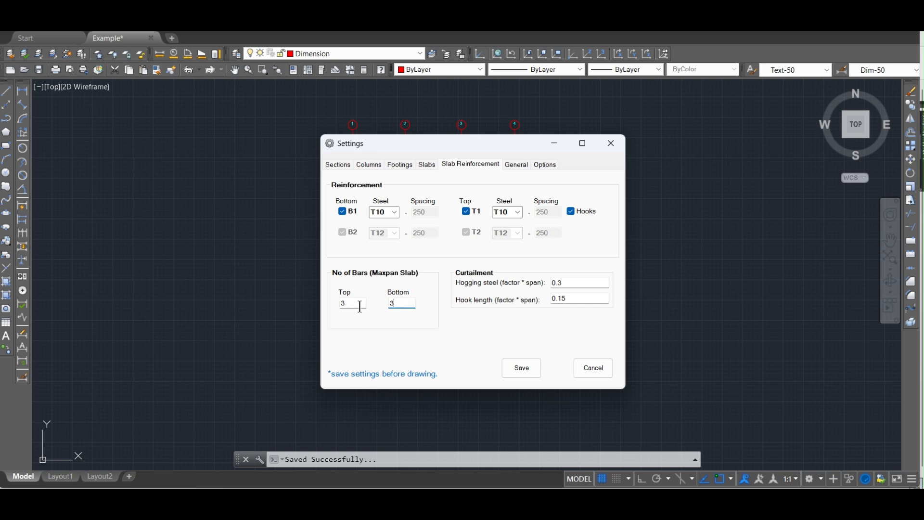
double_click(581, 282)
click(583, 295)
click(534, 367)
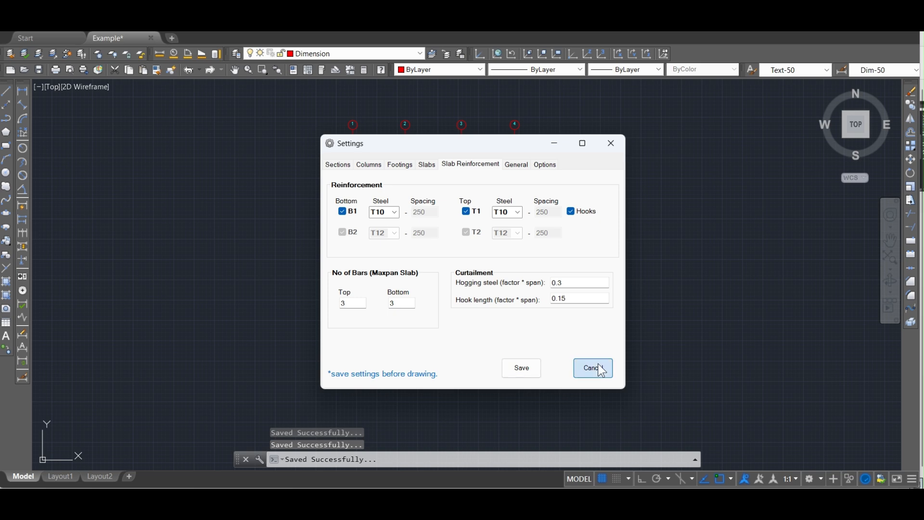
click(594, 369)
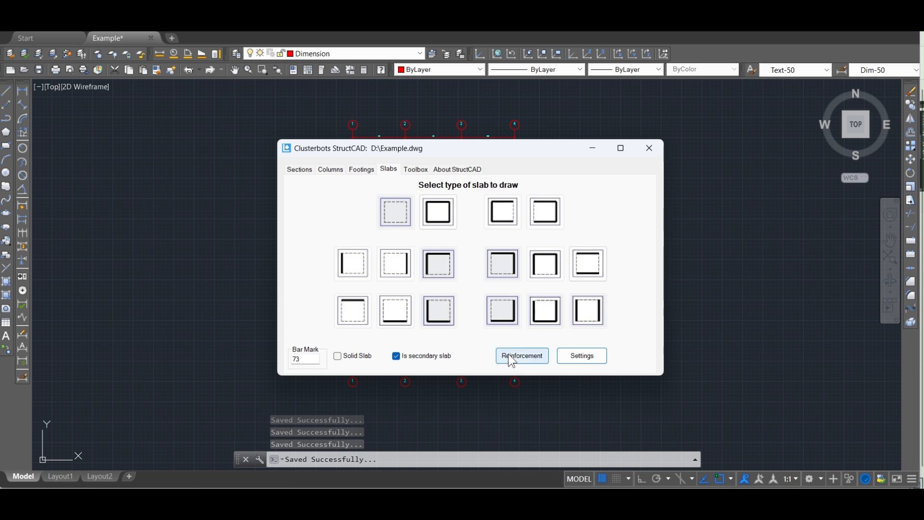
Turn off discontinuous Edge2 in the Maxpan slab details and save the settings
mouse_move(511, 148)
mouse_down()
mouse_move(344, 190)
mouse_move(204, 176)
mouse_up()
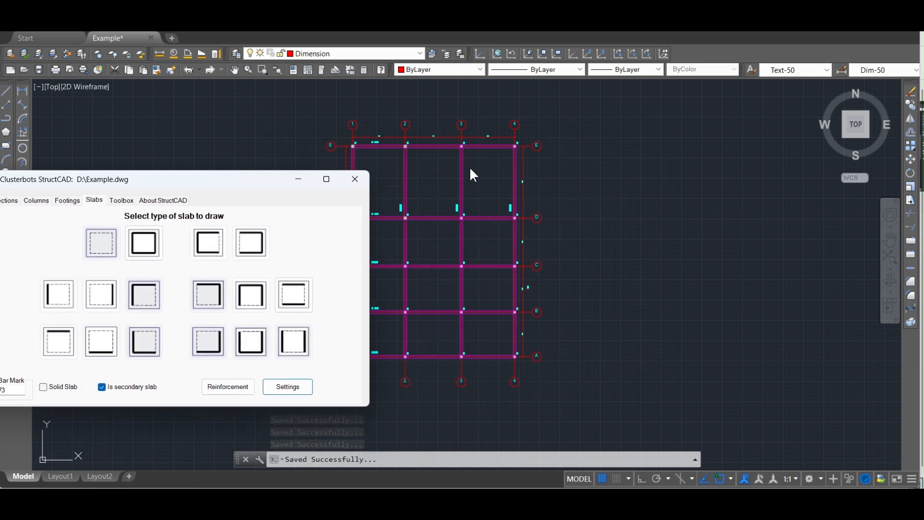
click(448, 183)
scroll(438, 186, up, 3)
mouse_move(443, 192)
middle_down()
mouse_move(484, 215)
mouse_move(487, 228)
middle_up()
mouse_move(578, 505)
click(648, 436)
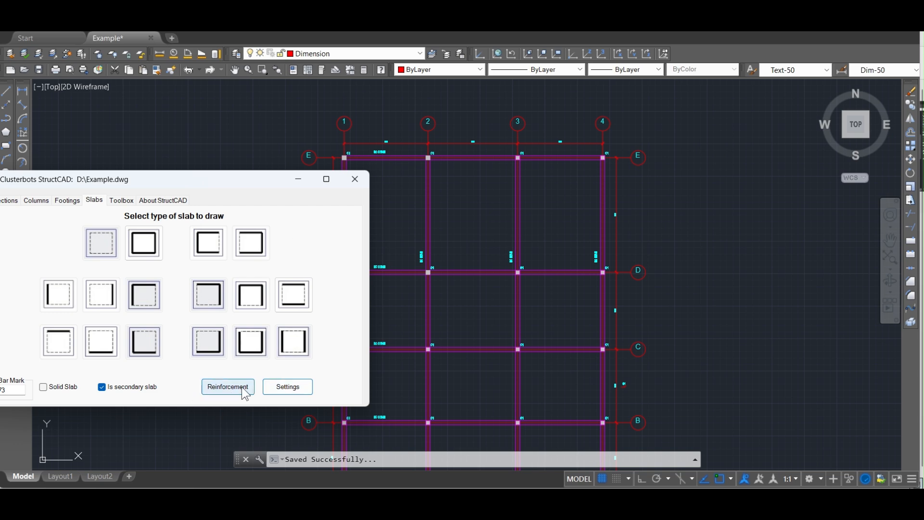
click(270, 389)
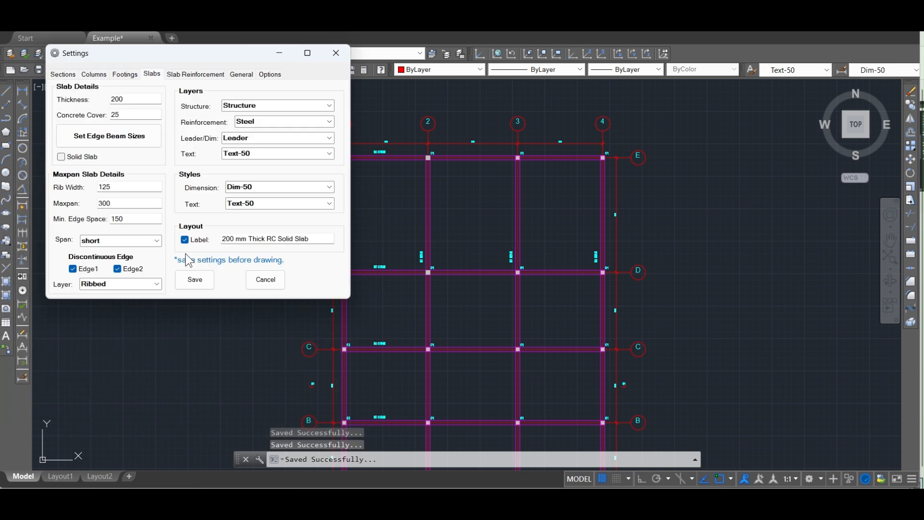
click(117, 270)
click(193, 281)
click(280, 289)
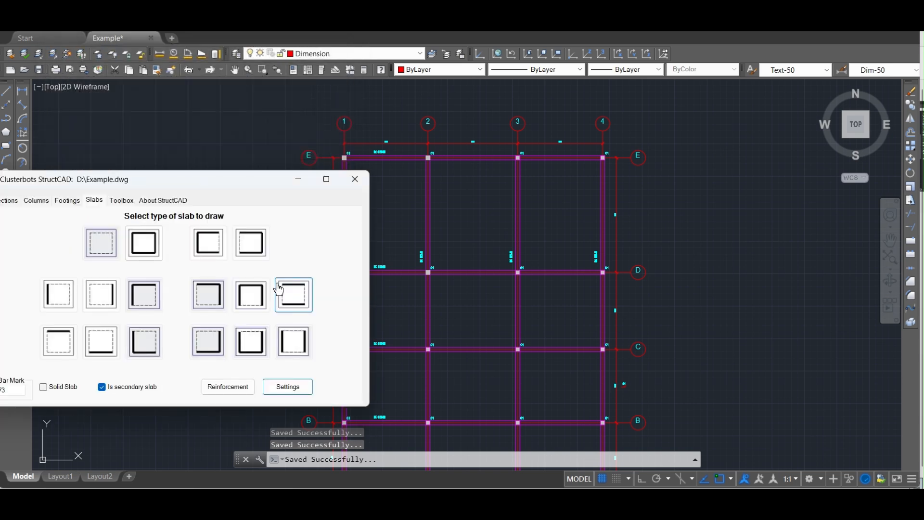
Draw a non-secondary Maxpan slab of the type with four thick edges in the panel between gridlines 1-2 and D-E
click(103, 387)
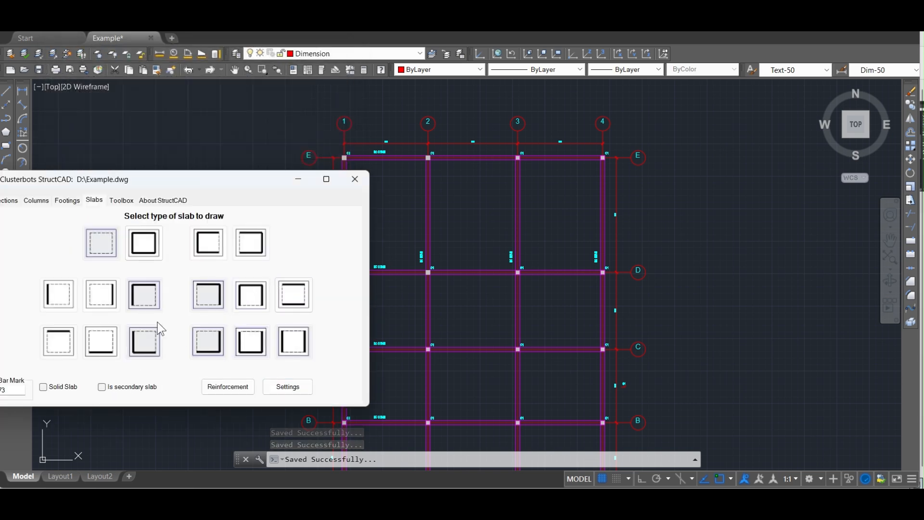
click(143, 242)
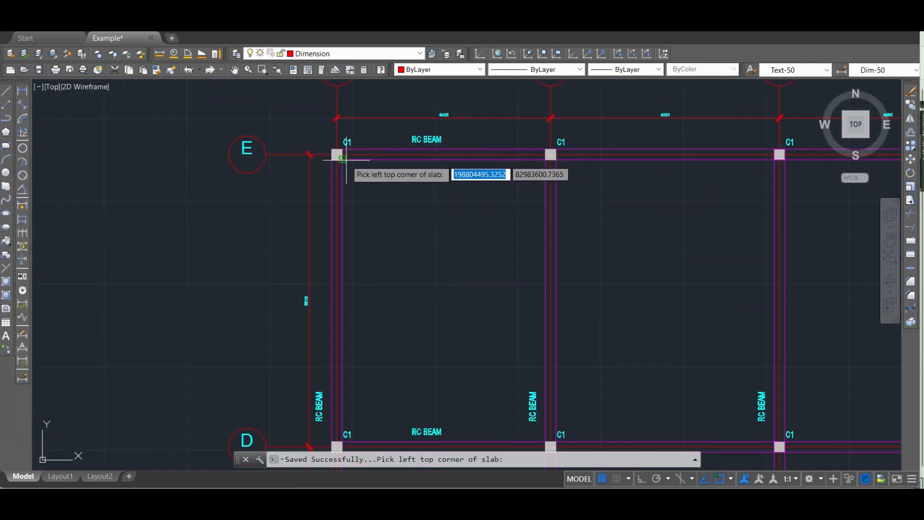
click(343, 159)
scroll(463, 282, down, 2)
scroll(501, 375, up, 2)
scroll(508, 383, up, 2)
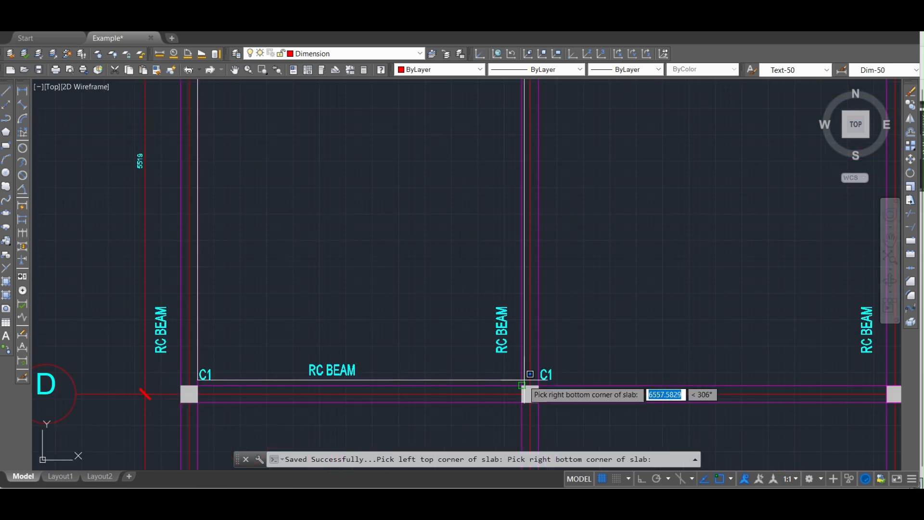
click(524, 381)
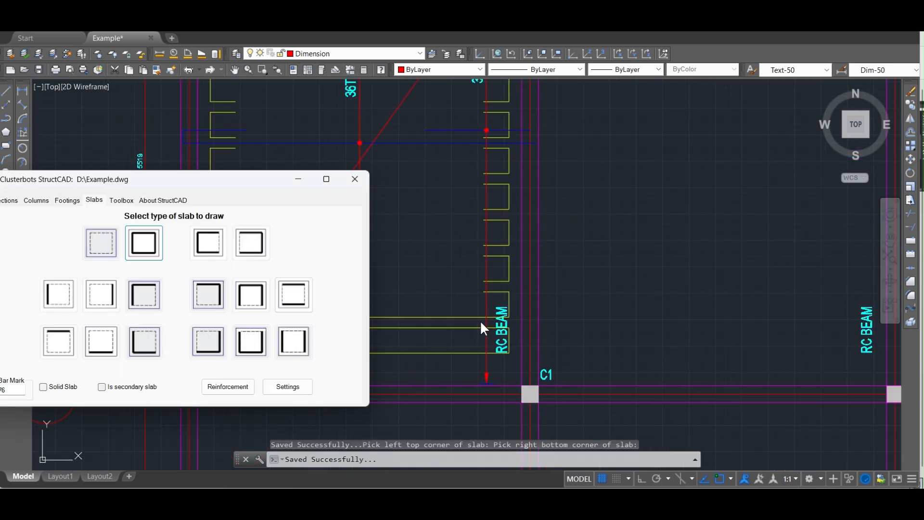
scroll(458, 313, down, 4)
scroll(456, 311, up, 2)
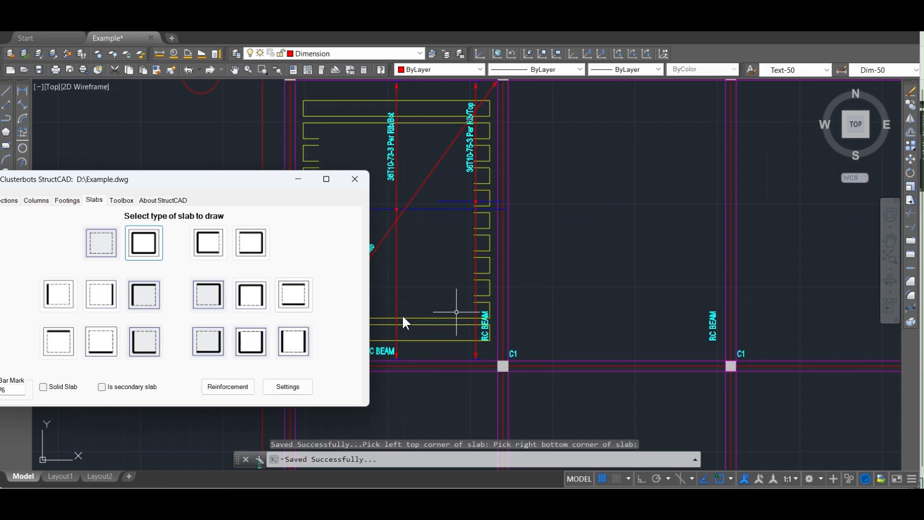
Turn off discontinuous Edge1 in the Maxpan slab details and save the settings
click(287, 388)
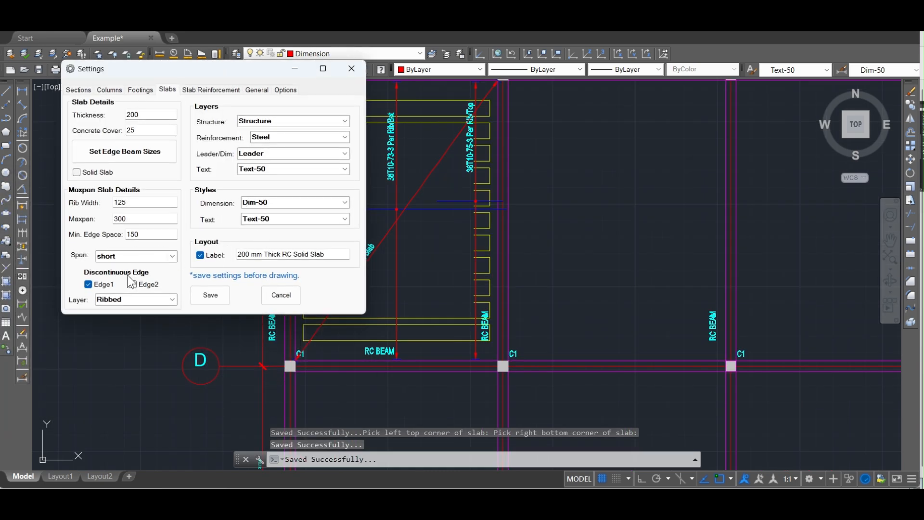
click(88, 284)
click(212, 296)
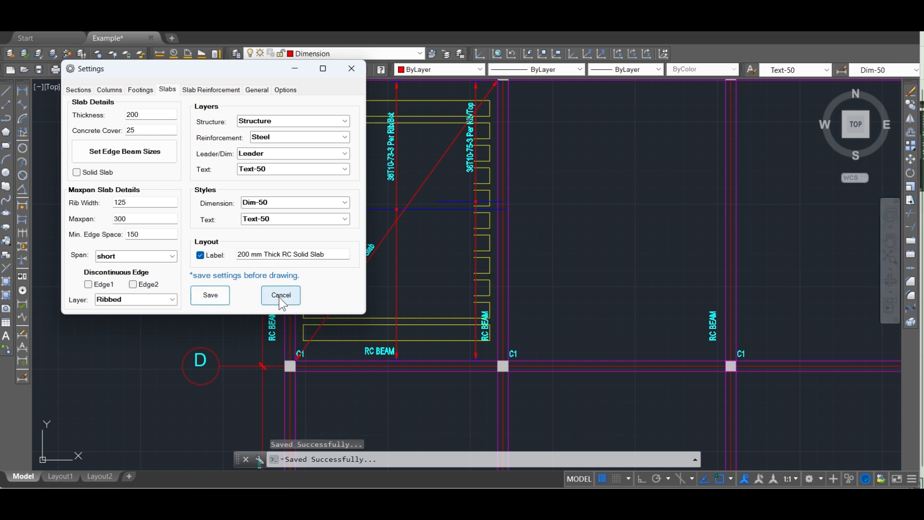
click(279, 297)
Draw a secondary Maxpan slab of the type with four thick edges in the panel between gridlines 2-3 and D-E
click(143, 388)
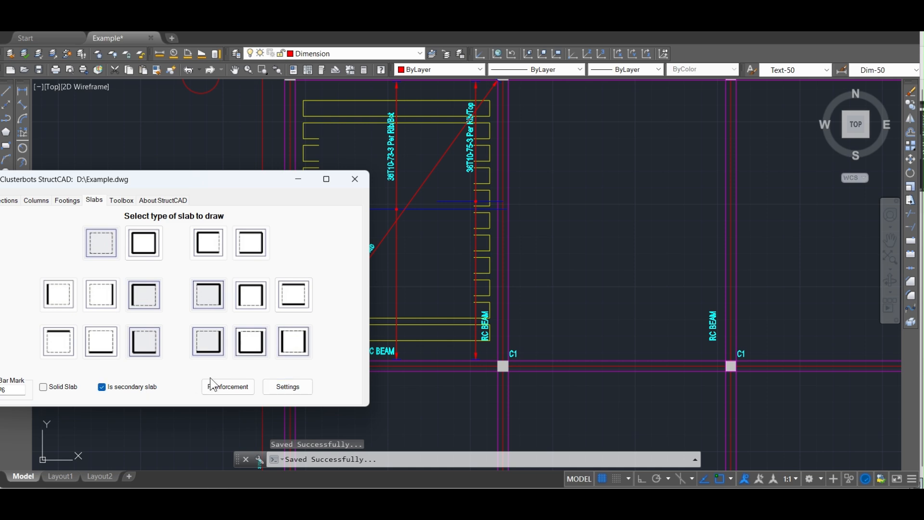
click(144, 243)
scroll(419, 170, up, 5)
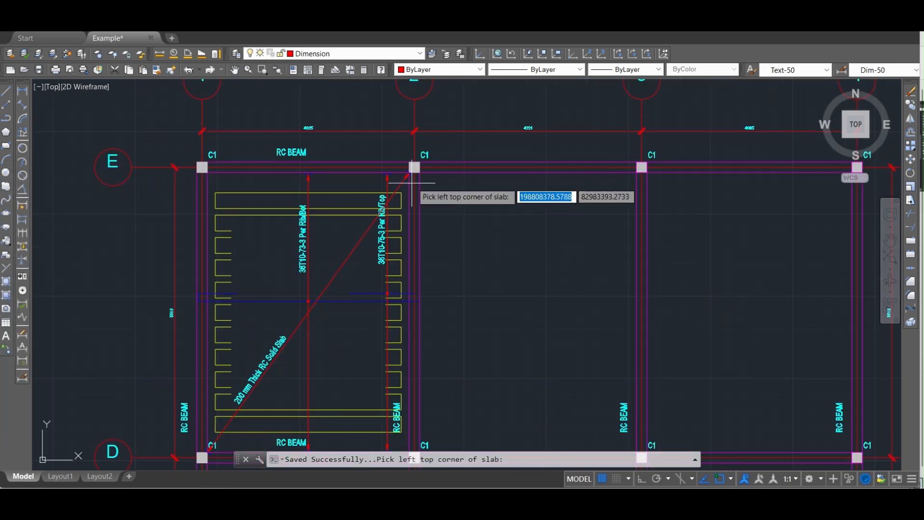
click(419, 169)
scroll(550, 340, down, 4)
scroll(592, 386, up, 5)
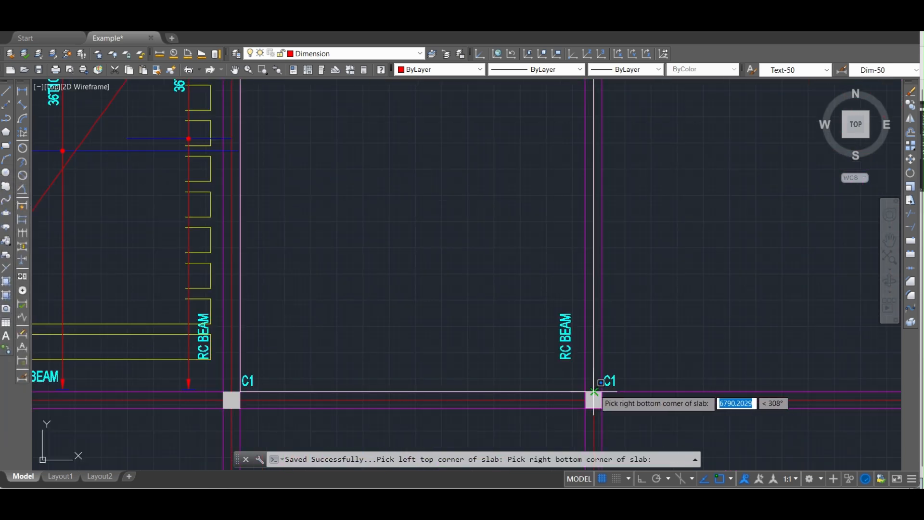
click(592, 383)
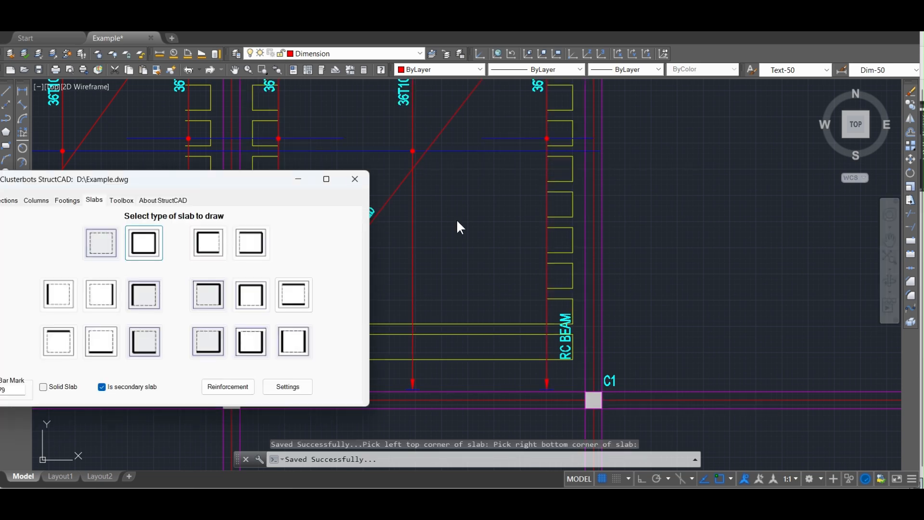
Turn on discontinuous Edge2 in the Maxpan slab details and save the settings
scroll(457, 218, down, 5)
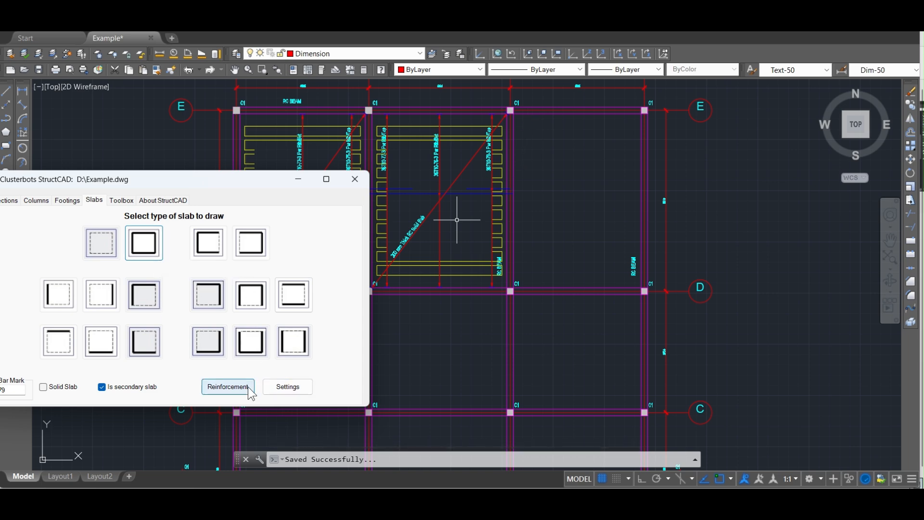
click(287, 388)
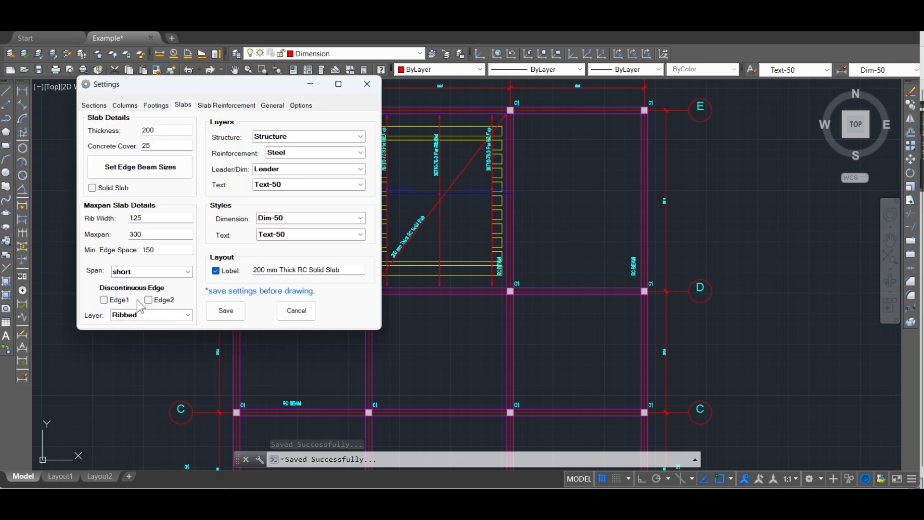
click(226, 311)
click(296, 311)
Draw a secondary Maxpan slab of the fully discontinuous type in the panel between gridlines 3-4 and D-E
click(152, 250)
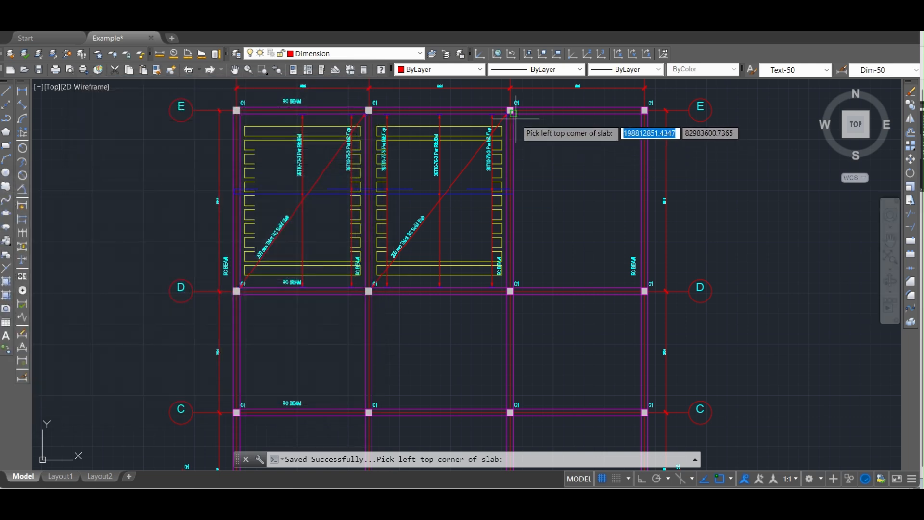
click(513, 113)
scroll(608, 247, up, 4)
click(703, 353)
scroll(481, 250, down, 4)
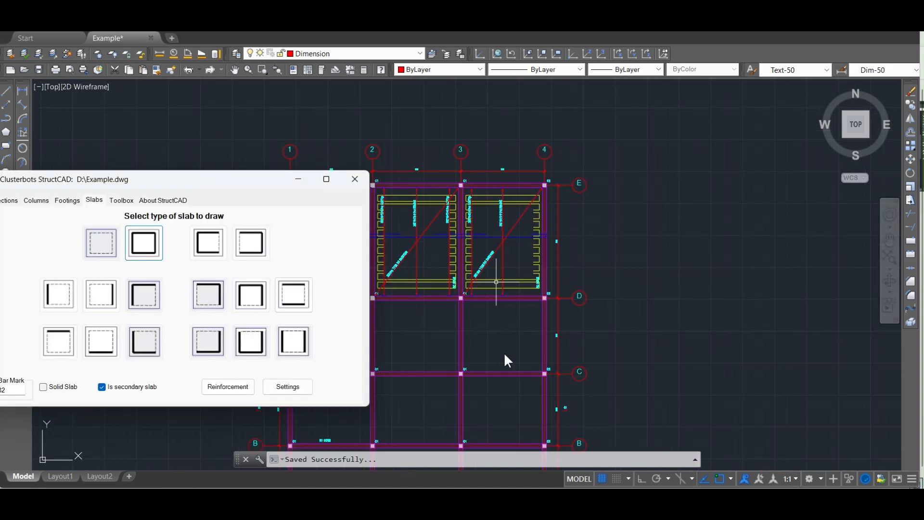
Examine the ribs, reinforcement callouts and slab labels in the Maxpan panels between gridlines D and E
scroll(494, 280, down, 5)
click(495, 282)
scroll(434, 275, up, 5)
middle_drag(405, 291, 468, 315)
scroll(491, 295, down, 3)
scroll(423, 326, up, 8)
scroll(403, 350, down, 5)
scroll(315, 375, up, 2)
middle_drag(577, 380, 416, 359)
scroll(416, 359, down, 6)
scroll(537, 380, up, 6)
middle_drag(525, 358, 526, 291)
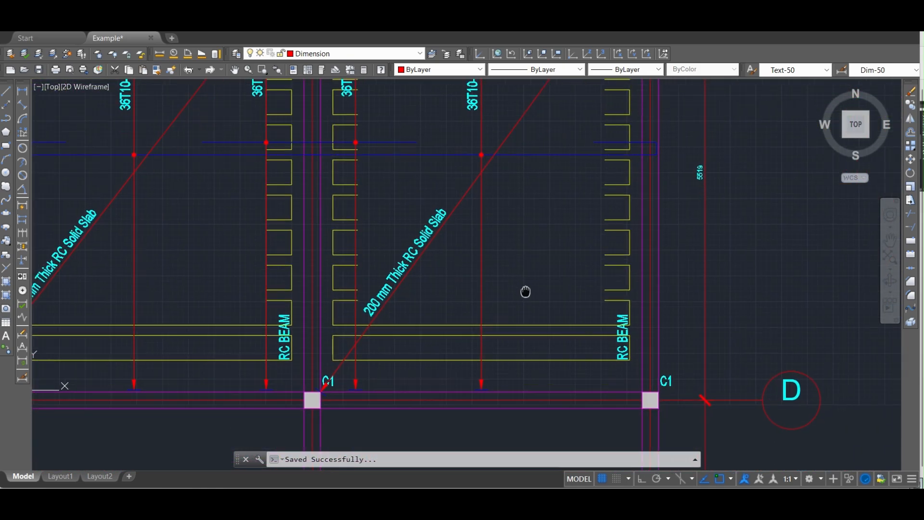
scroll(400, 279, down, 2)
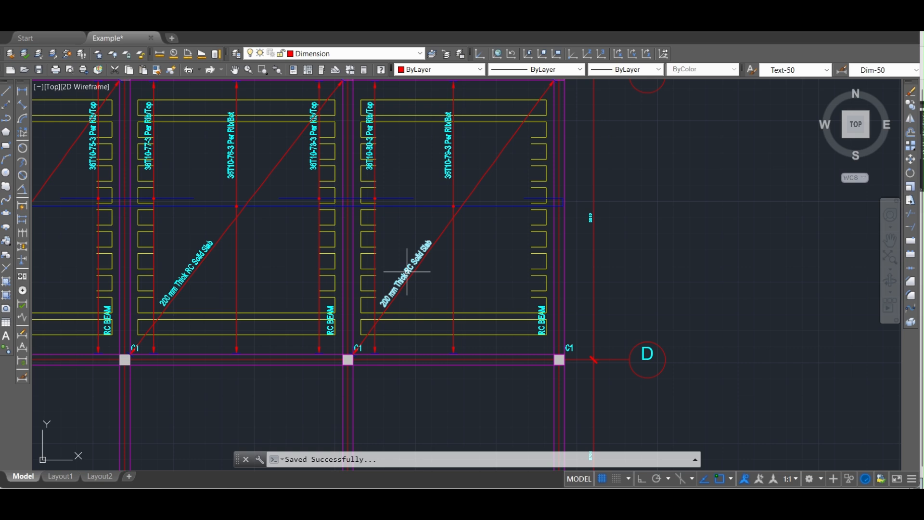
Change the slab label in the panel between gridlines 3-4 and D-E to "200 mm Thick RC RIBBED"
double_click(407, 271)
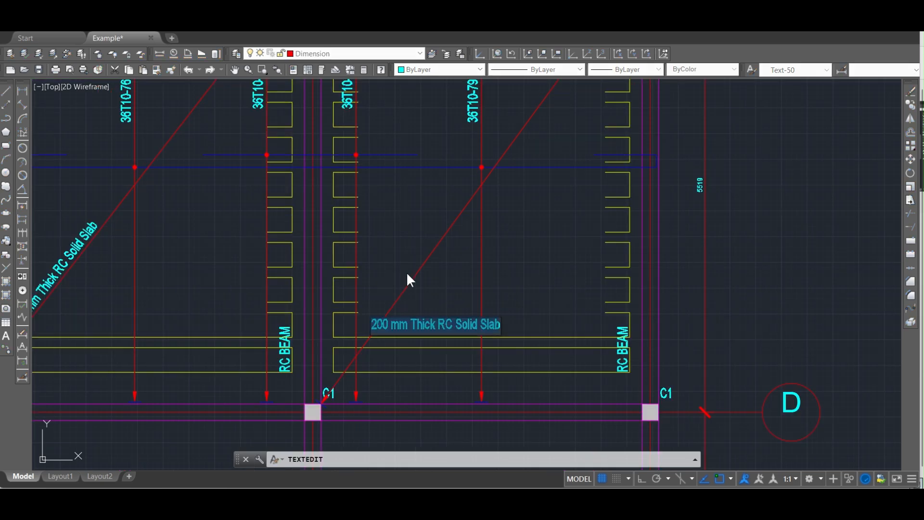
drag(438, 325, 562, 323)
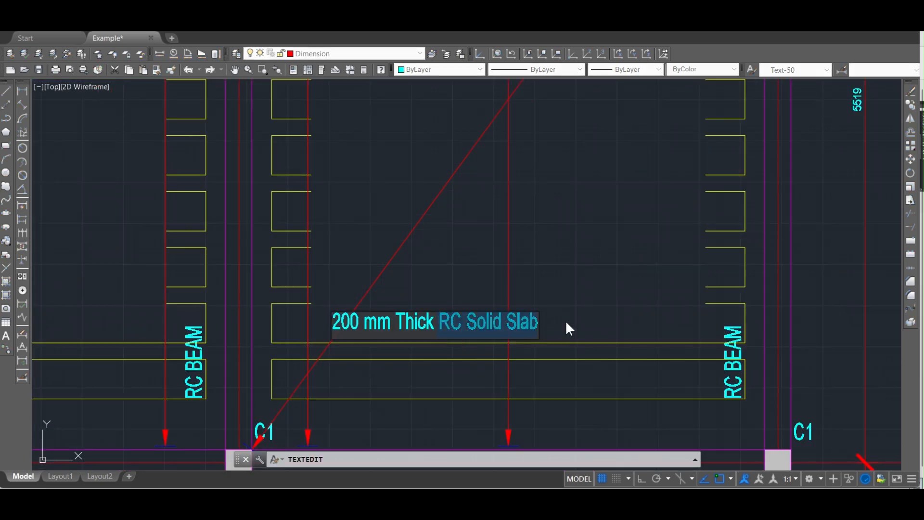
text(RC)
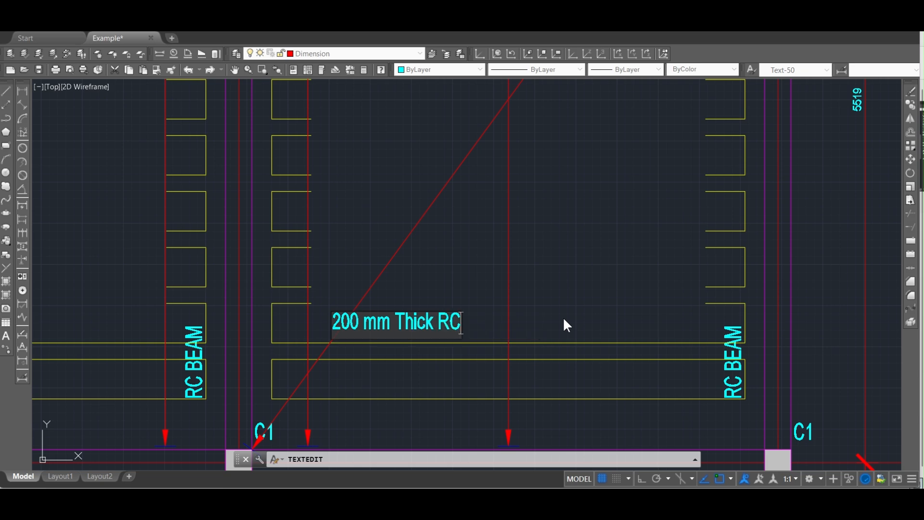
text( RIBBED)
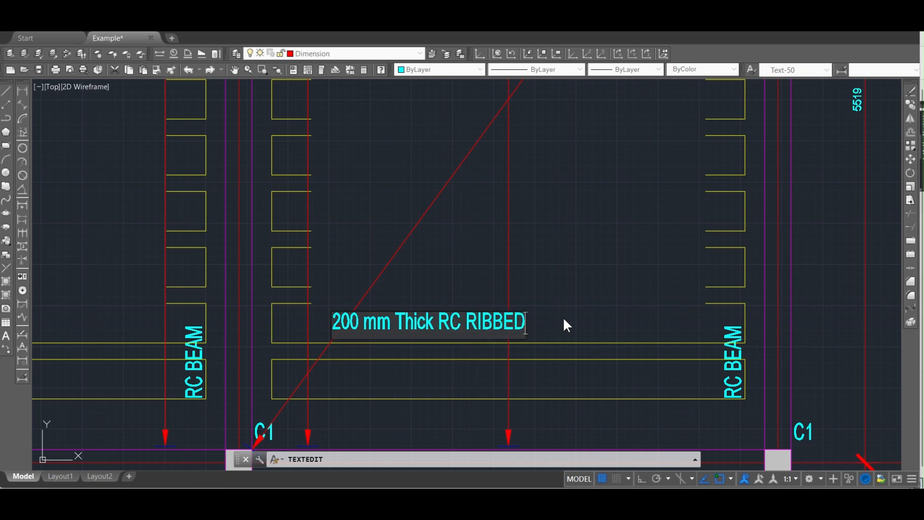
key(Return)
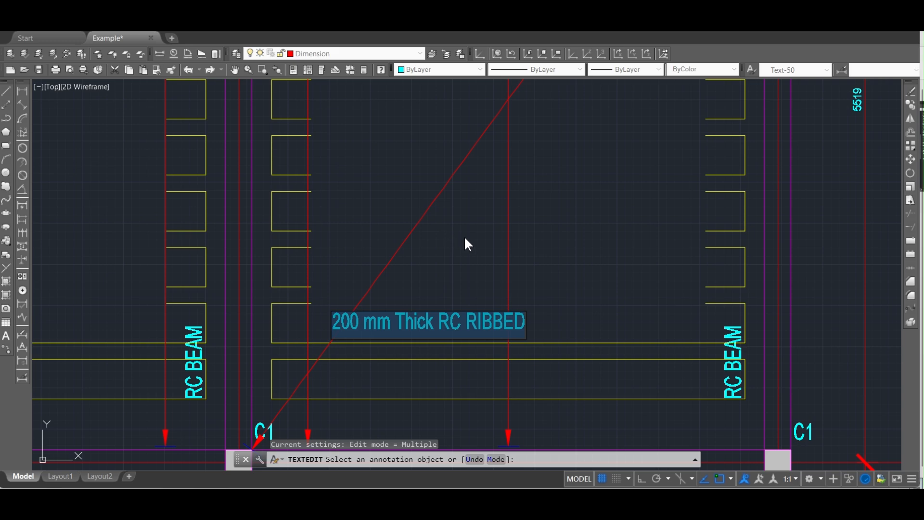
Change the slab labels in the panels between gridlines 2-3 and 1-2, D-E, to "200 mm Thick RC RIBBED" and end text editing
scroll(465, 246, down, 4)
click(218, 234)
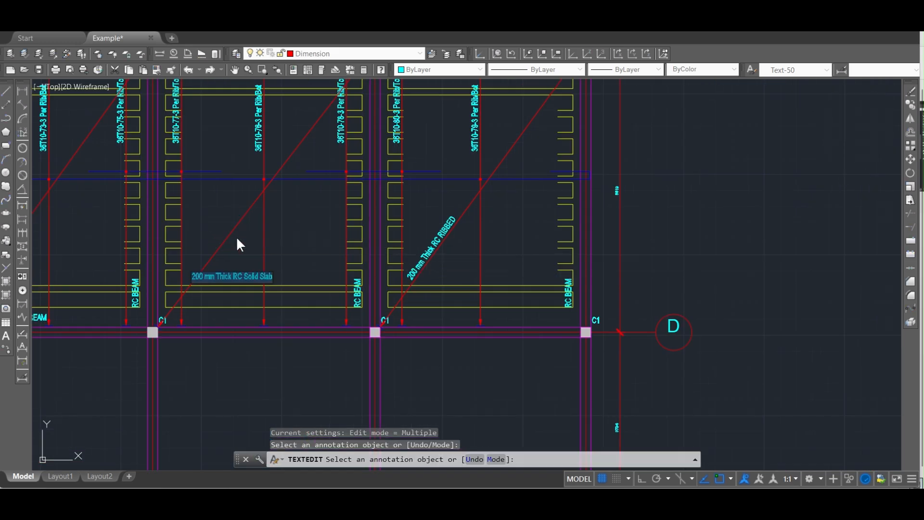
text(200 mm Thick RC RIBBED)
click(254, 244)
middle_drag(254, 245, 447, 246)
click(203, 230)
text(200 mm Thick RC RIBBED)
click(298, 254)
key(Escape)
Review the three relabelled ribbed slabs and the empty panels between gridlines A and D
scroll(299, 254, down, 5)
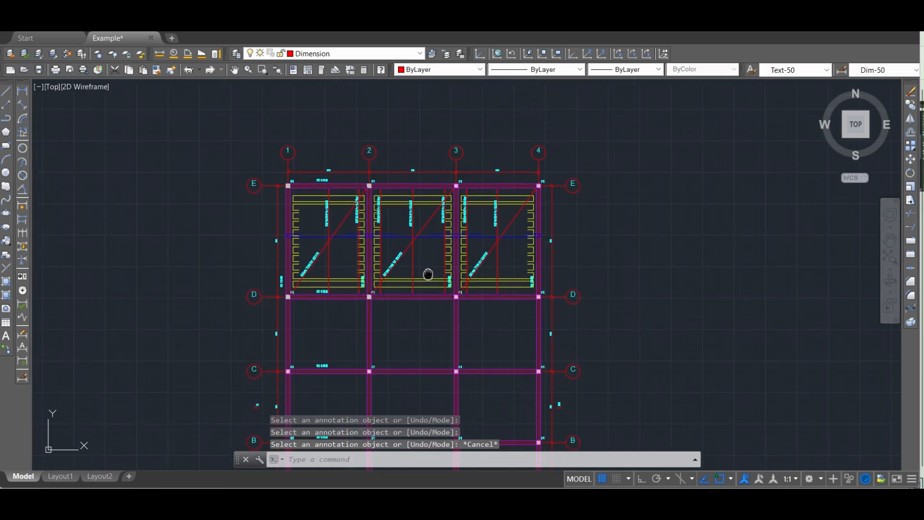
scroll(481, 235, up, 5)
scroll(503, 342, down, 3)
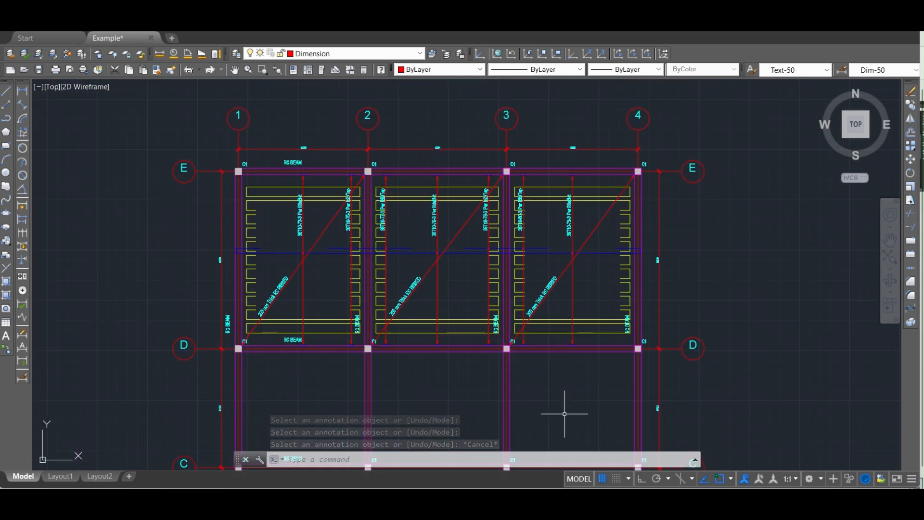
middle_drag(572, 420, 494, 397)
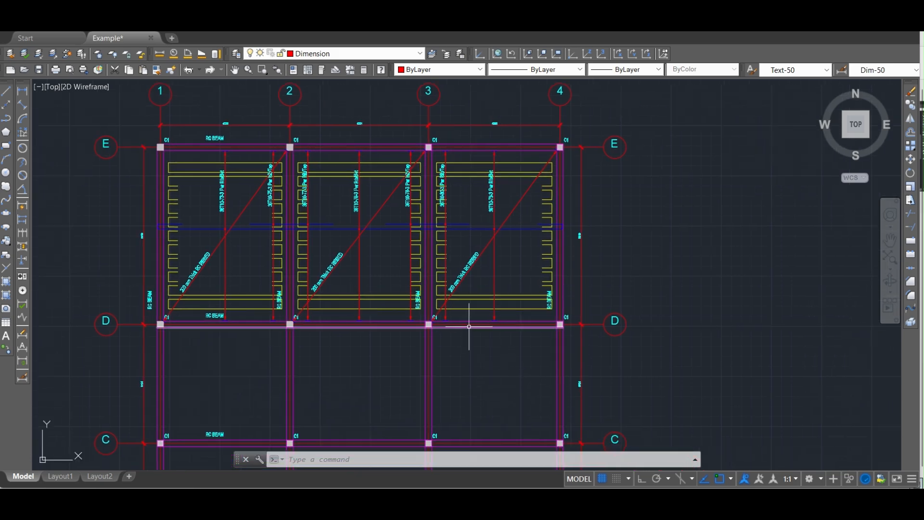
scroll(458, 331, down, 2)
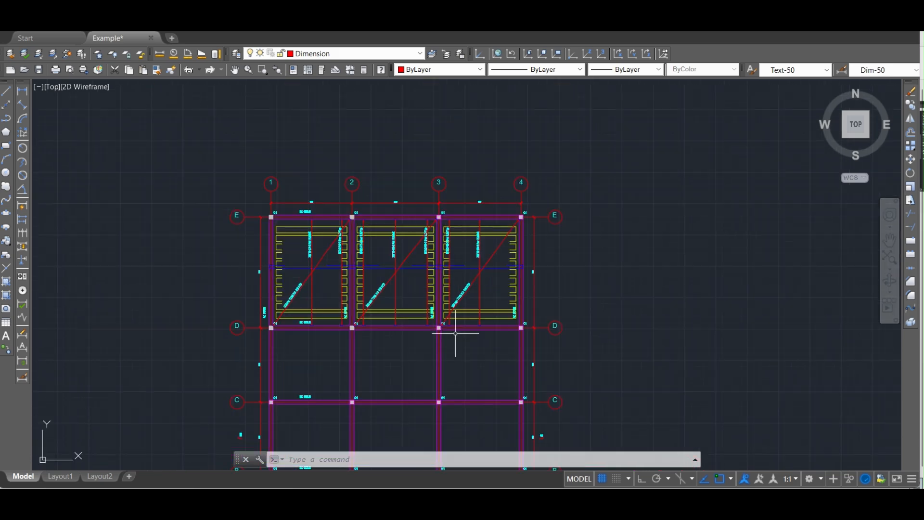
mouse_move(474, 378)
middle_down()
mouse_move(496, 319)
mouse_move(489, 243)
middle_up()
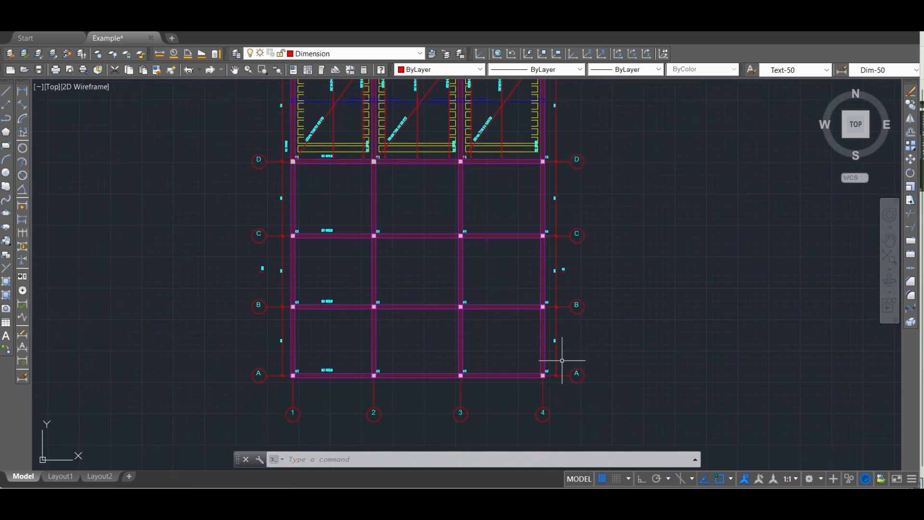
scroll(388, 186, up, 2)
middle_drag(388, 186, 378, 200)
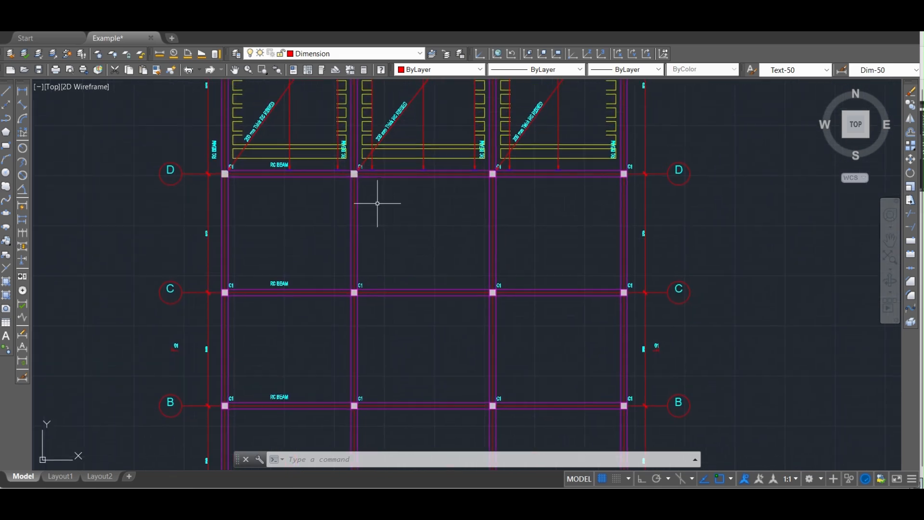
Enable Solid Slab in the StructCAD slab settings, check the slab reinforcement values and save the settings
click(610, 449)
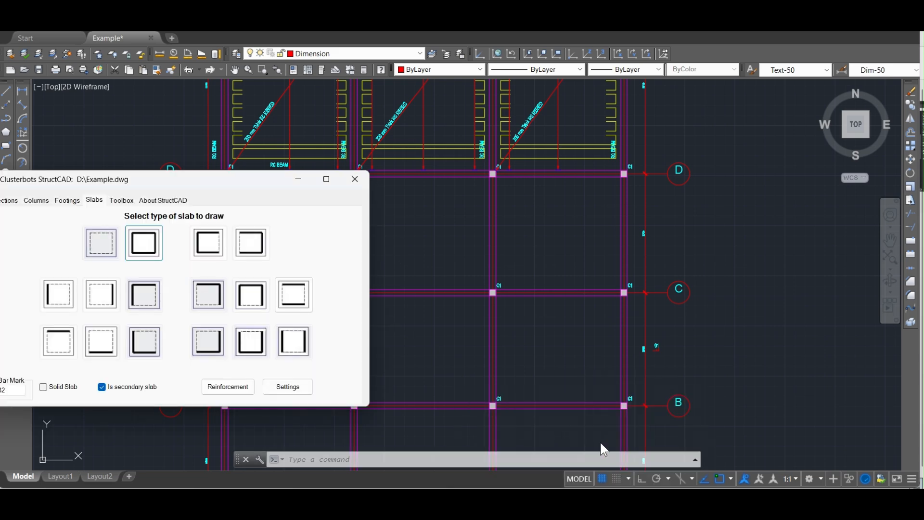
click(280, 380)
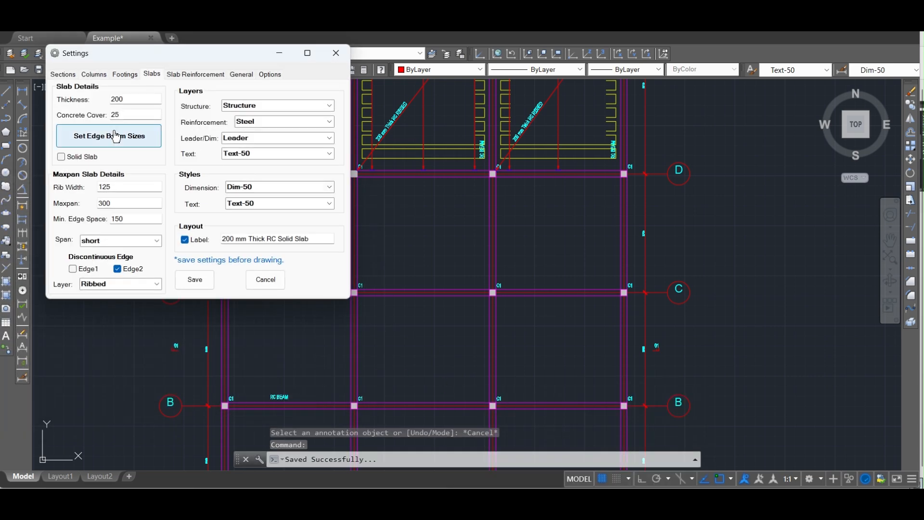
click(82, 158)
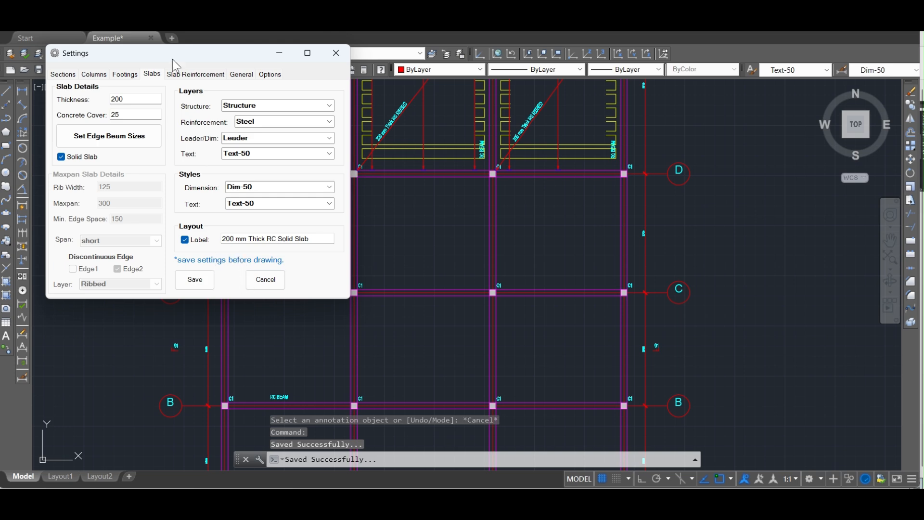
click(197, 75)
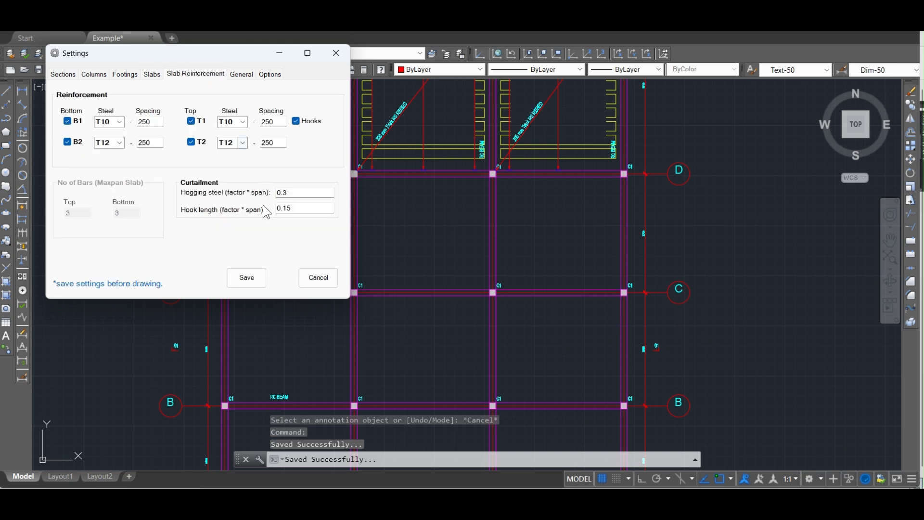
click(246, 278)
click(318, 278)
Draw a non-secondary 200 mm solid slab of the fully discontinuous type in the panel between gridlines 1-2 and C-D
drag(200, 191, 324, 195)
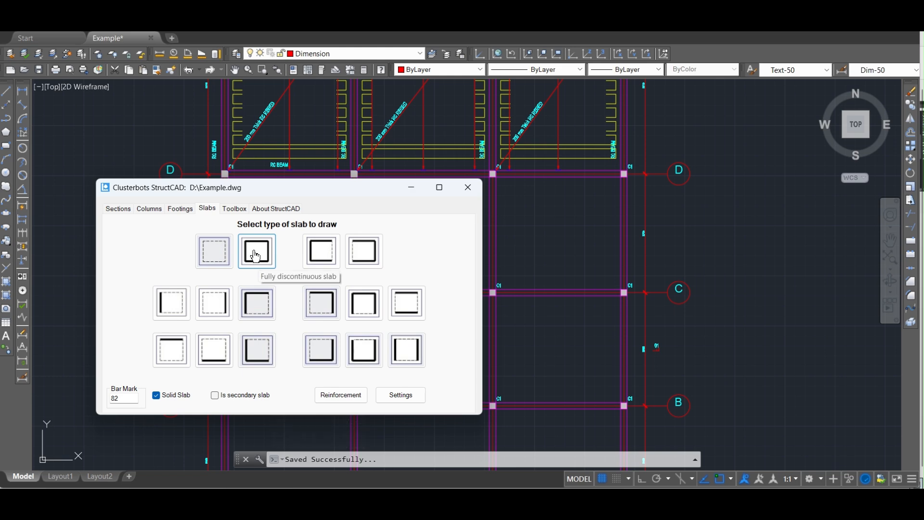
click(255, 256)
scroll(227, 187, up, 3)
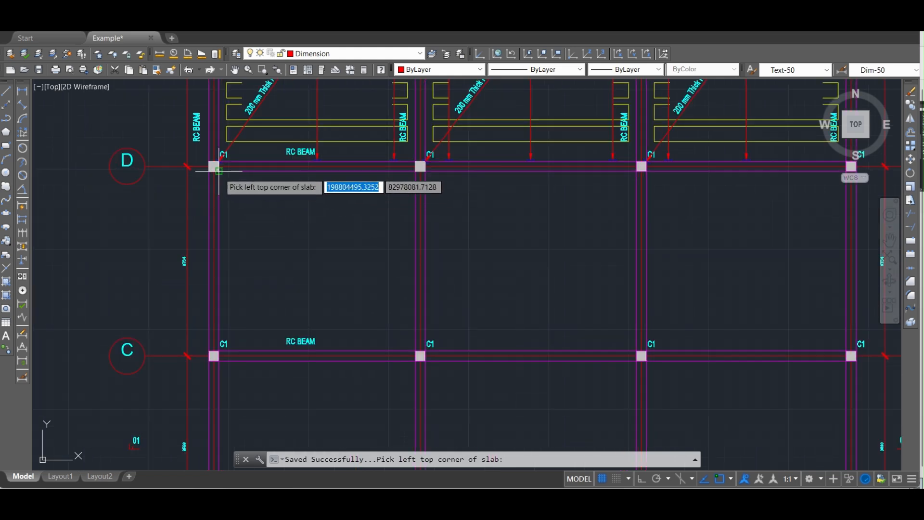
click(218, 170)
scroll(421, 354, up, 3)
click(425, 343)
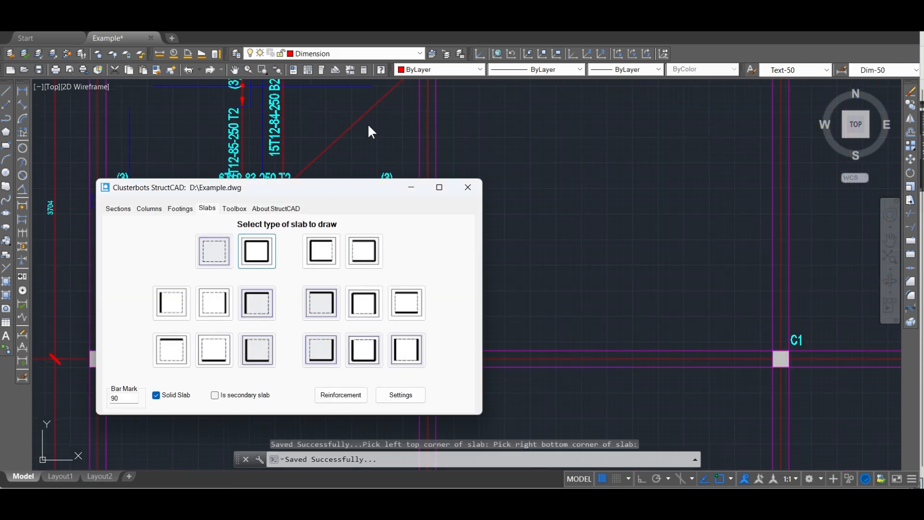
Examine the top and bottom reinforcement bars and callouts of the solid slab between gridlines 1-2 and C-D
click(368, 125)
scroll(375, 134, down, 2)
middle_drag(376, 140, 361, 206)
scroll(303, 154, up, 4)
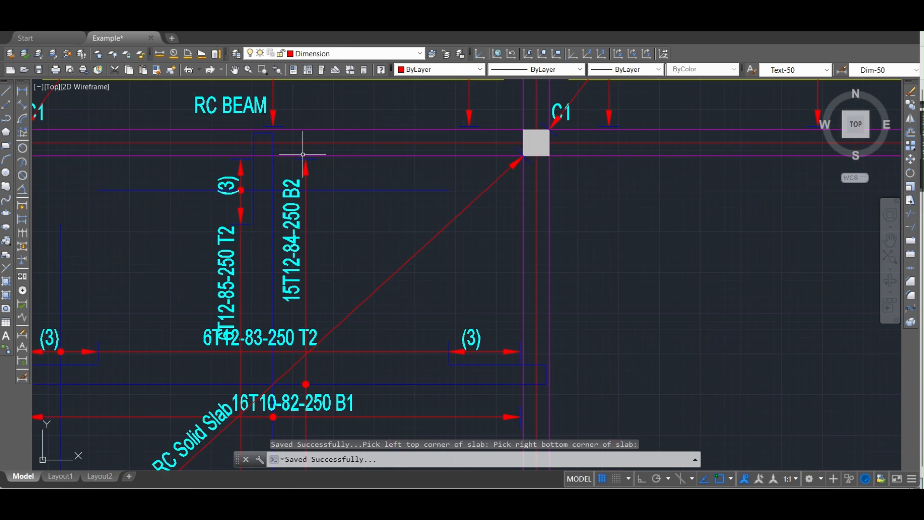
scroll(327, 173, down, 2)
middle_drag(396, 305, 365, 224)
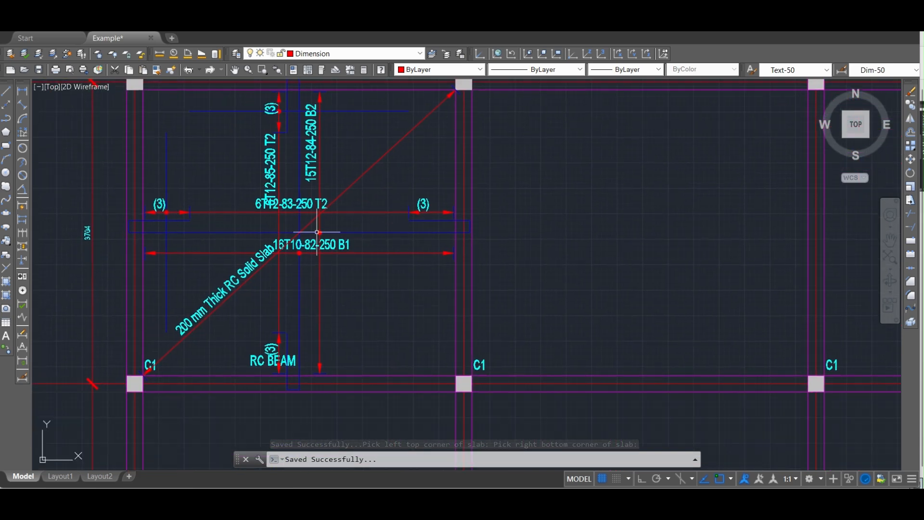
scroll(381, 262, down, 2)
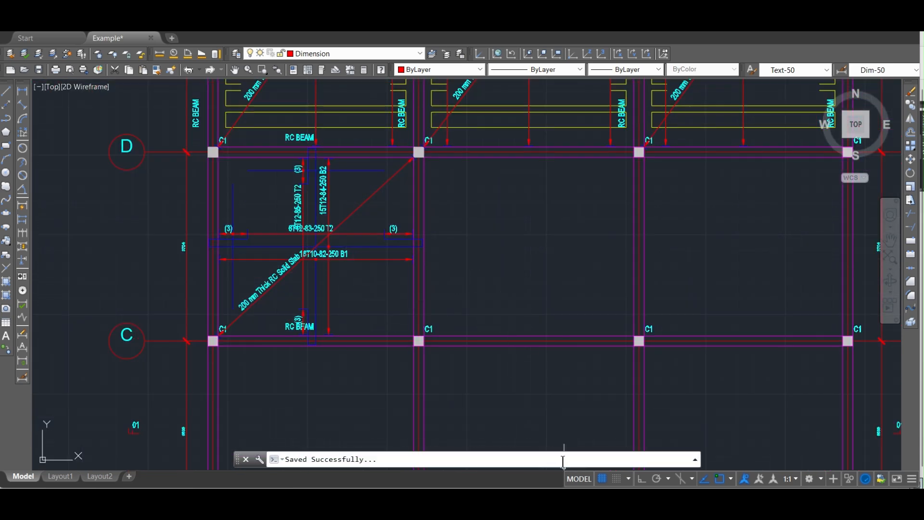
Check the left, right, top and bottom edge beam widths in the slab settings and save them
click(647, 448)
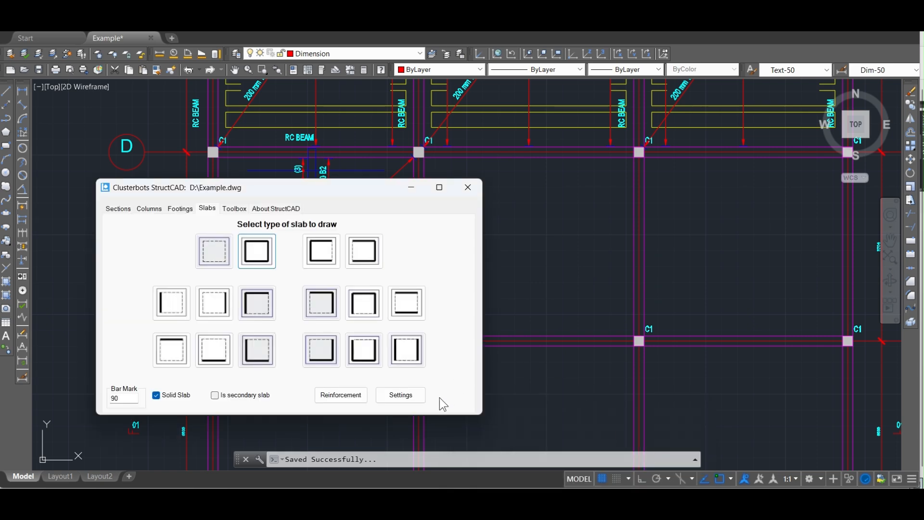
click(413, 404)
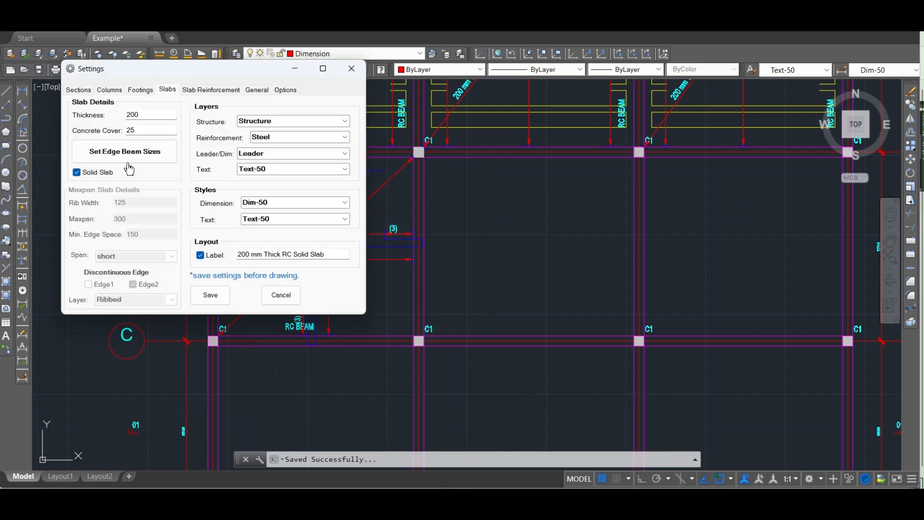
click(134, 162)
mouse_move(148, 90)
mouse_down()
mouse_move(235, 171)
mouse_move(291, 247)
mouse_up()
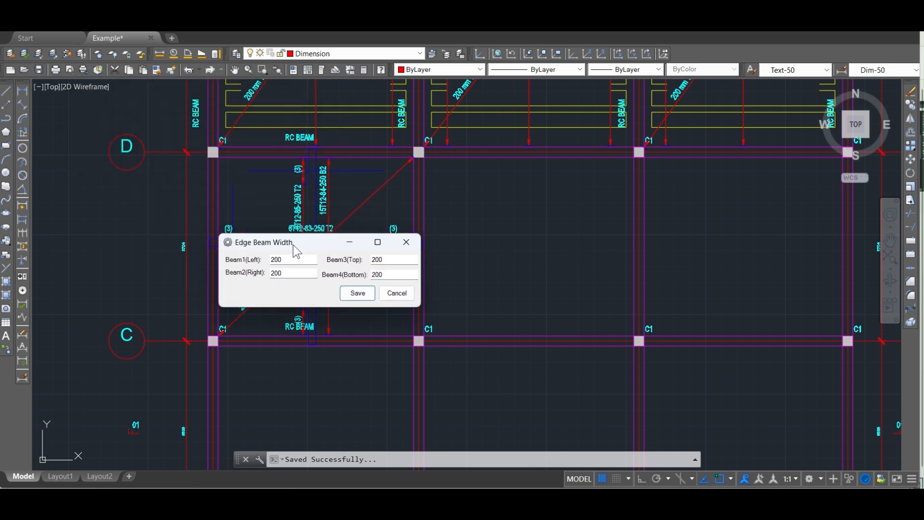
click(289, 260)
click(299, 273)
click(401, 263)
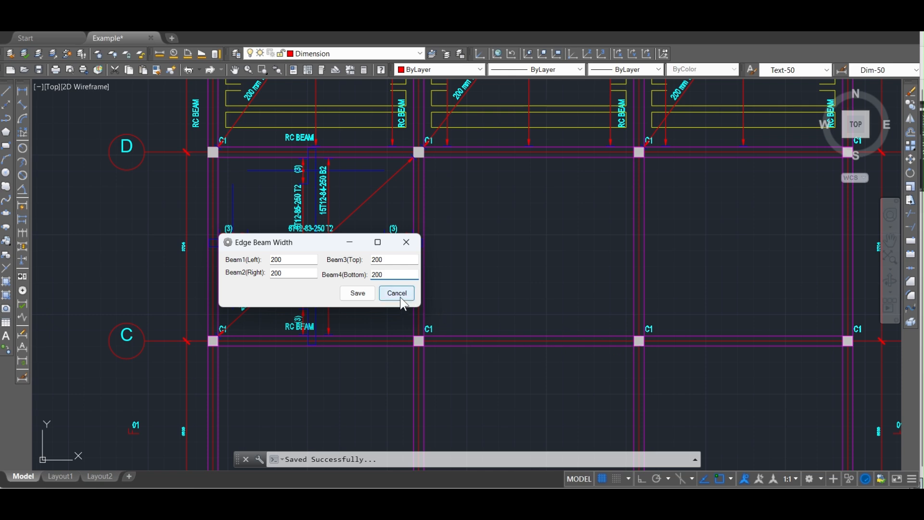
click(358, 293)
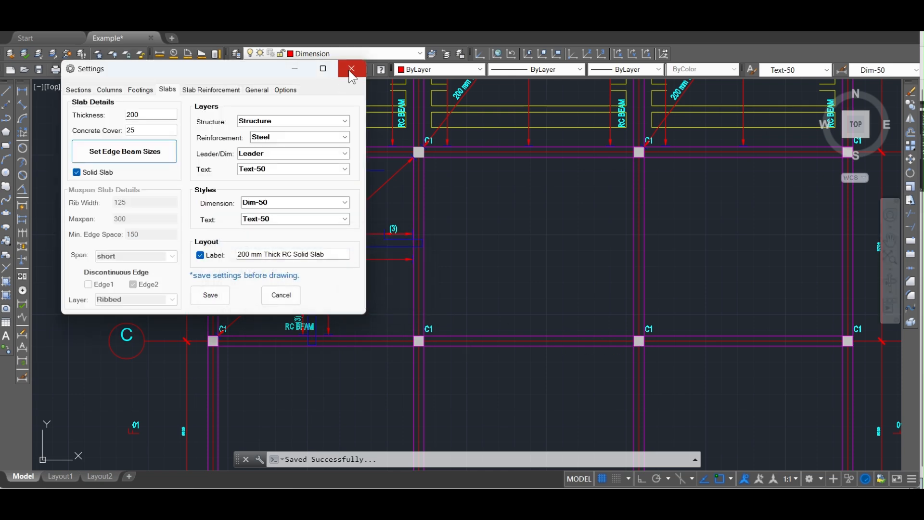